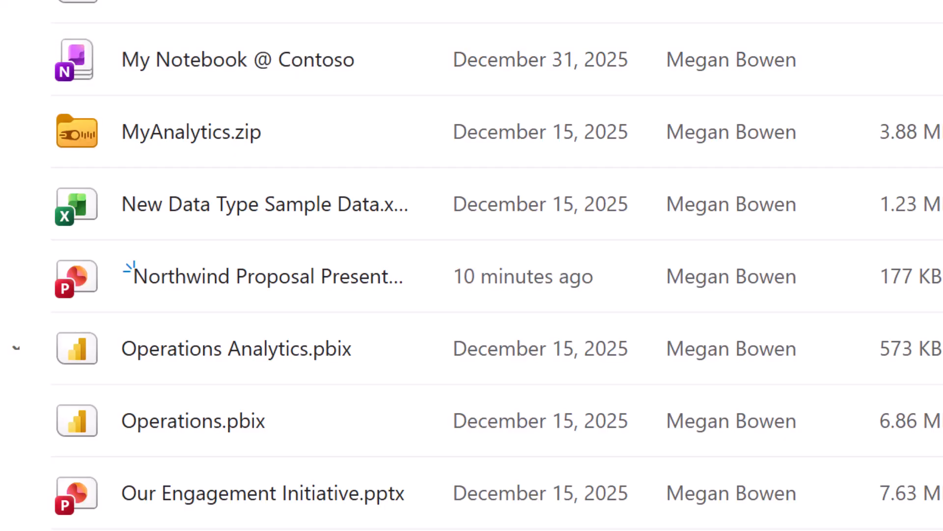
Upload the OneDrive Practice Files folder from the TRAINING (E:) drive into My files
mouse_move(514, 285)
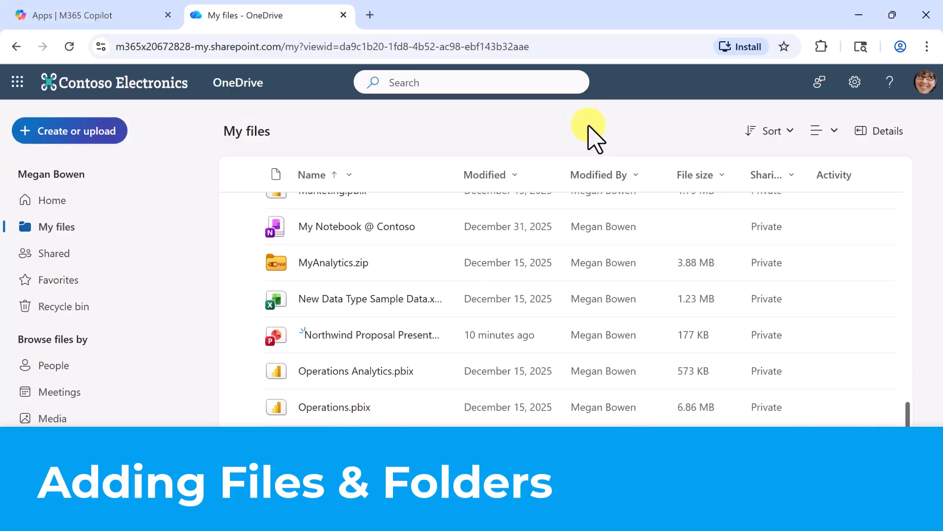
left_click_drag(0, 148, 321, 140)
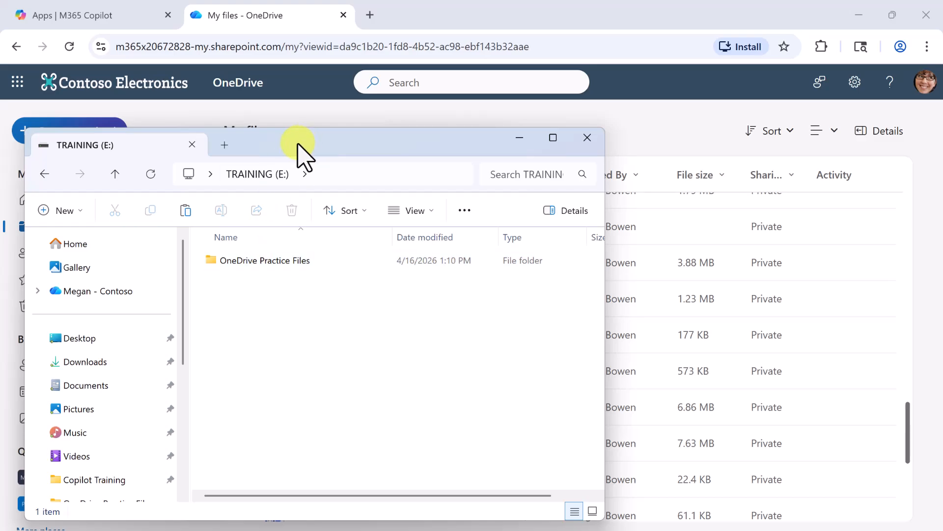
left_click_drag(305, 154, 282, 210)
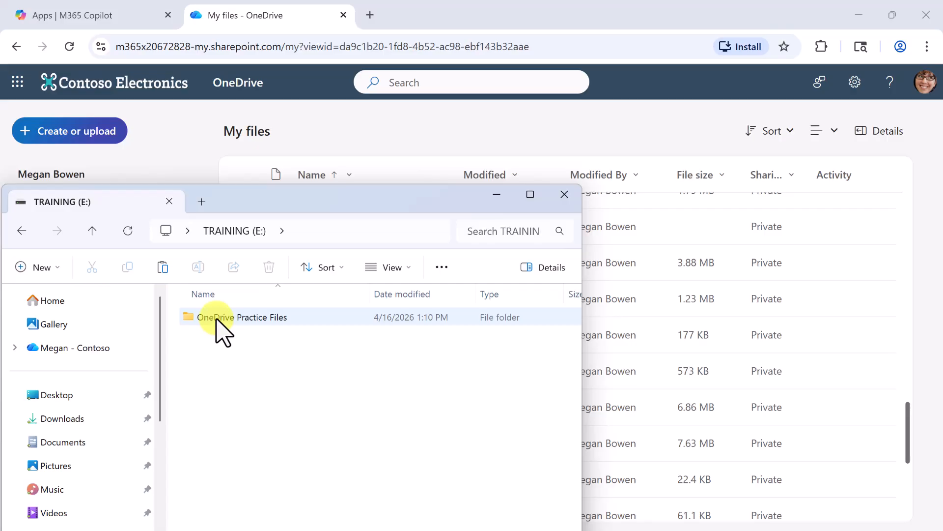
mouse_move(217, 330)
left_mouse_down()
mouse_move(369, 260)
mouse_move(522, 167)
mouse_move(545, 158)
mouse_move(619, 173)
left_mouse_up()
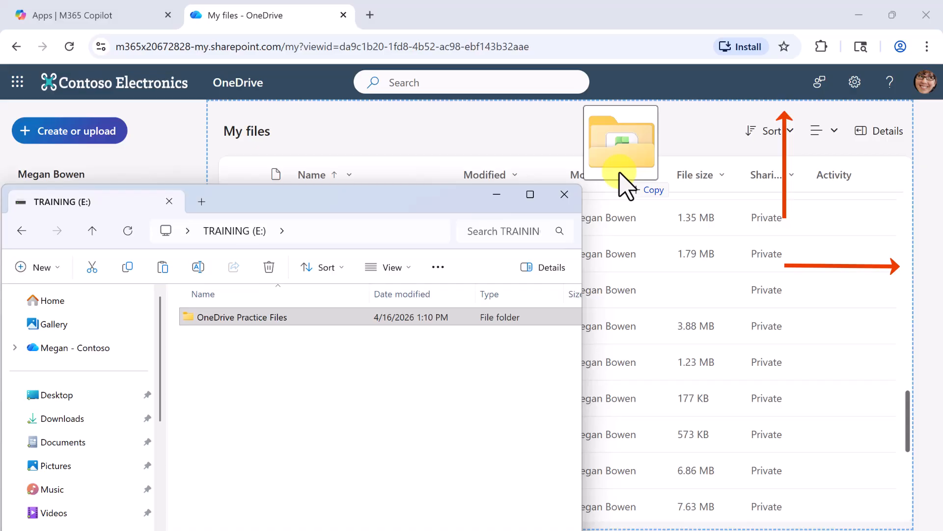
left_click_drag(619, 173, 619, 173)
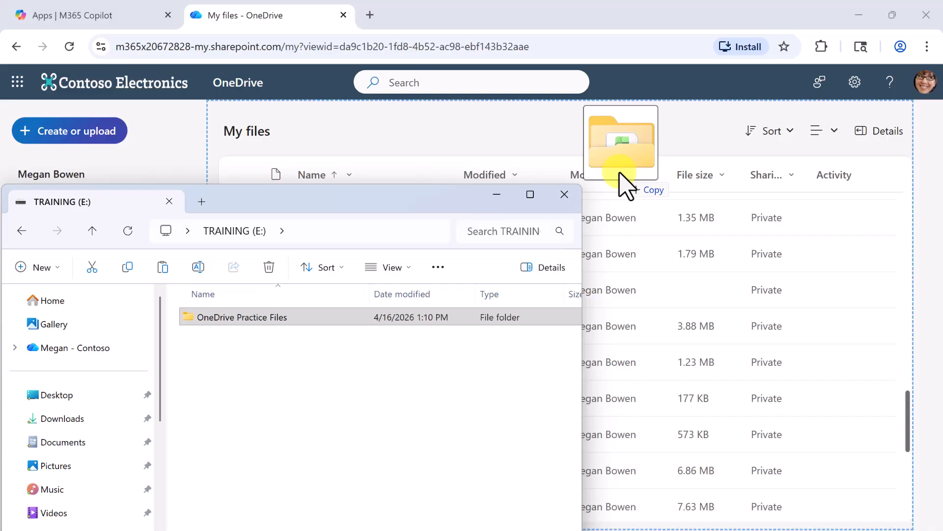
left_click_drag(620, 172, 615, 175)
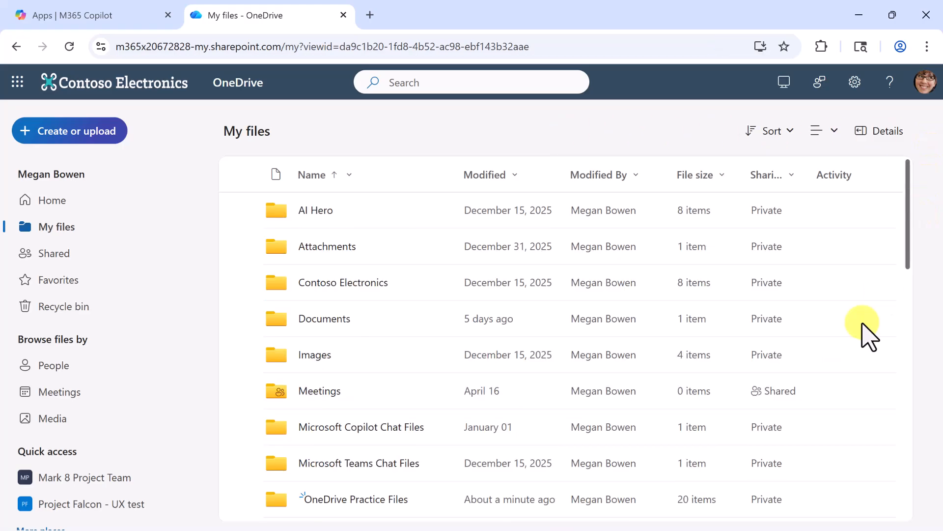
Review the available options for creating or uploading files and folders, and dismiss them
scroll(688, 406, "down", 3)
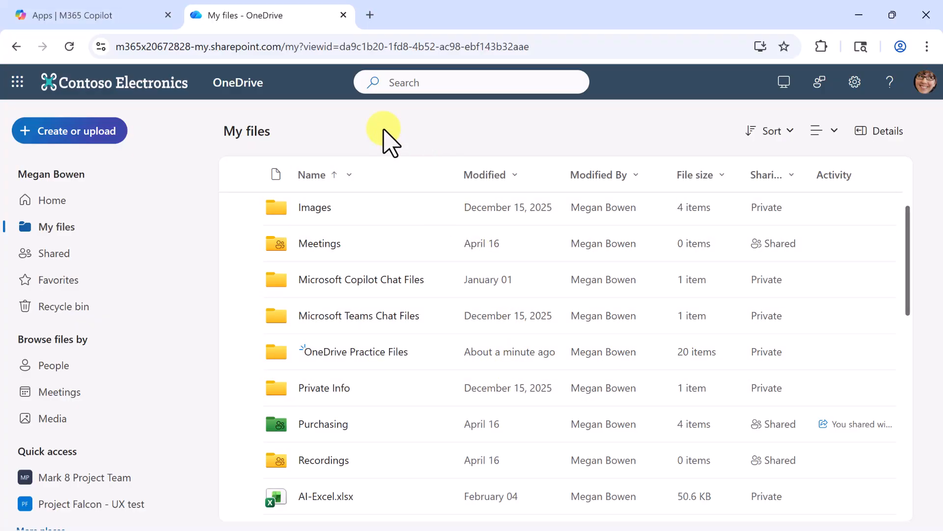
left_click(67, 131)
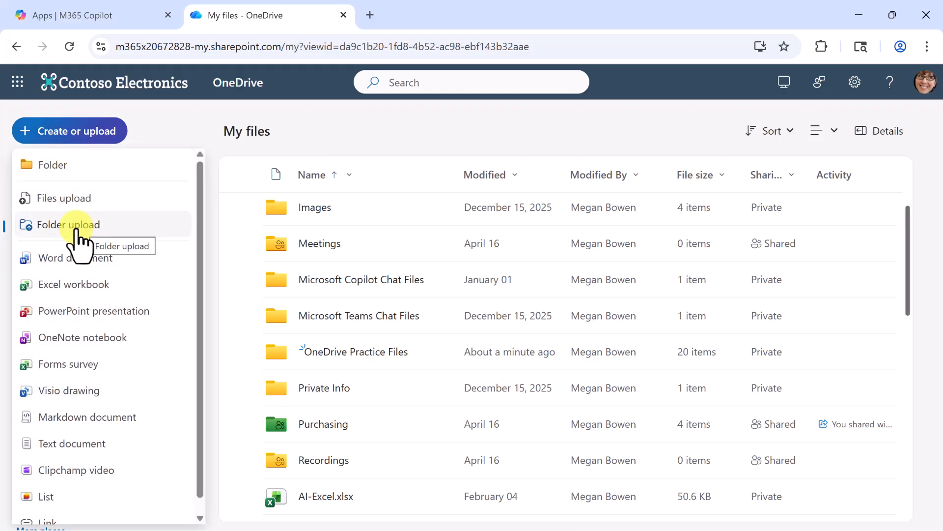
left_click(326, 122)
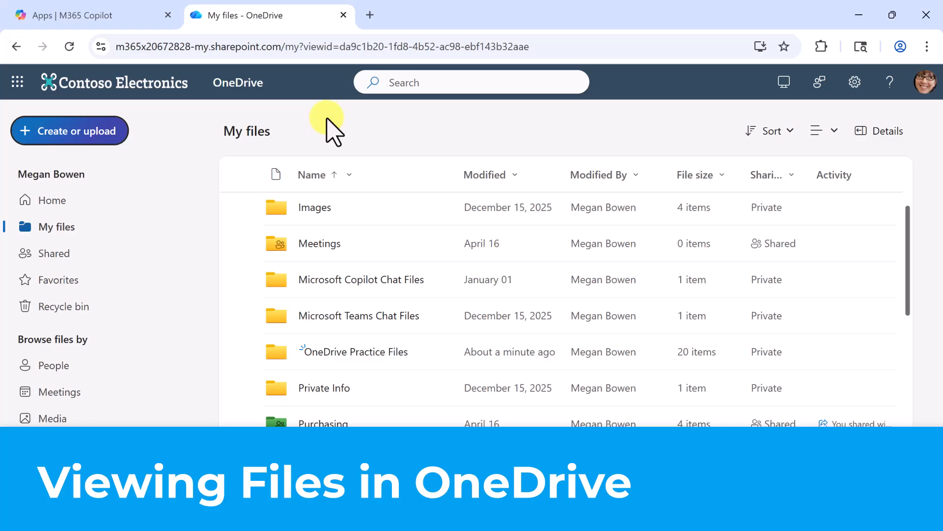
Sort My files by modified date from newer to older, and return to ascending name order
left_click(513, 178)
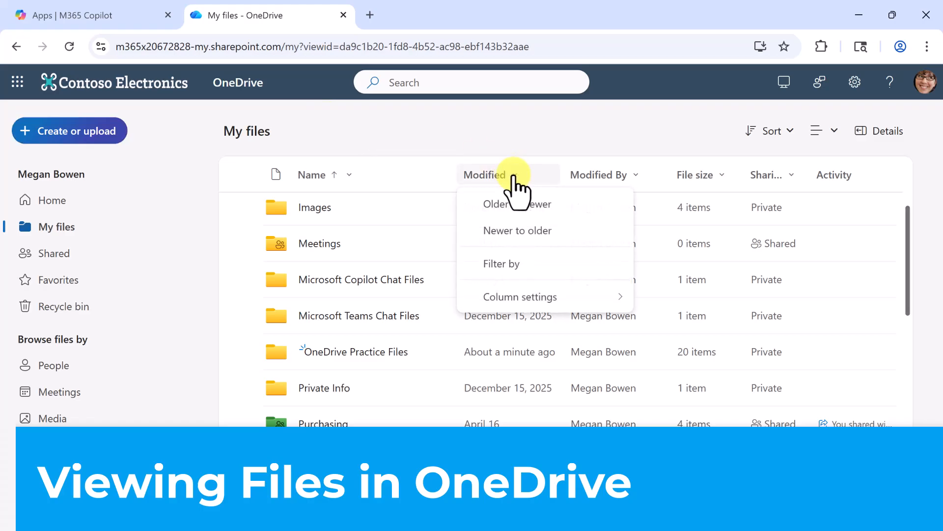
left_click(520, 231)
left_click(335, 176)
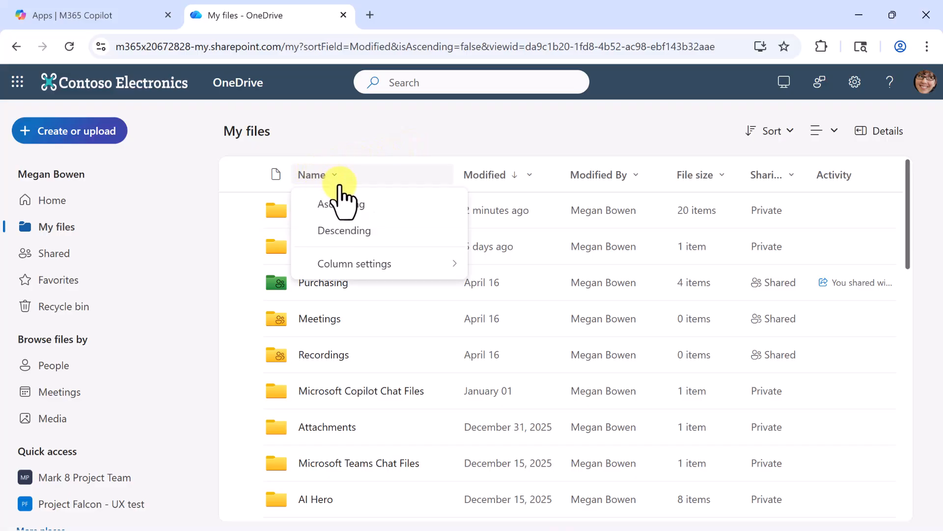
left_click(338, 201)
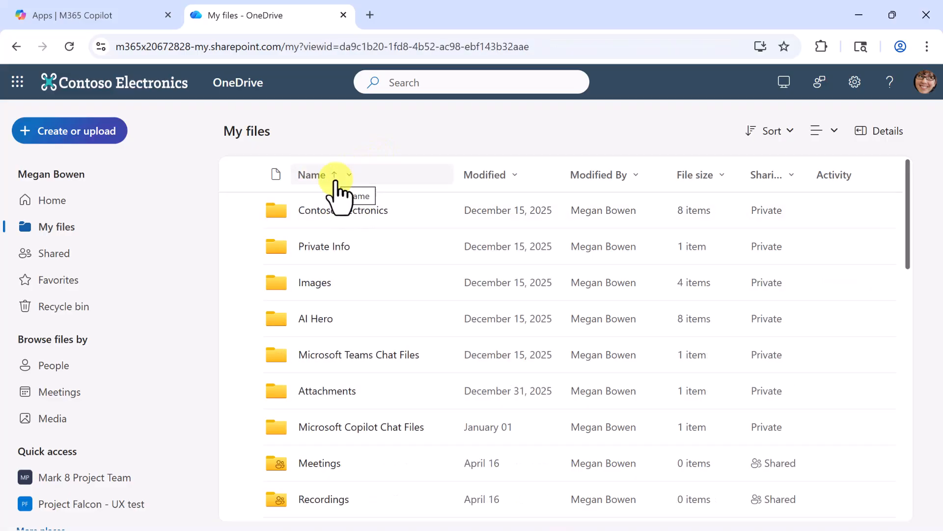
Open the OneDrive Practice Files folder and display its contents as a Compact List
scroll(340, 187, "down", 4)
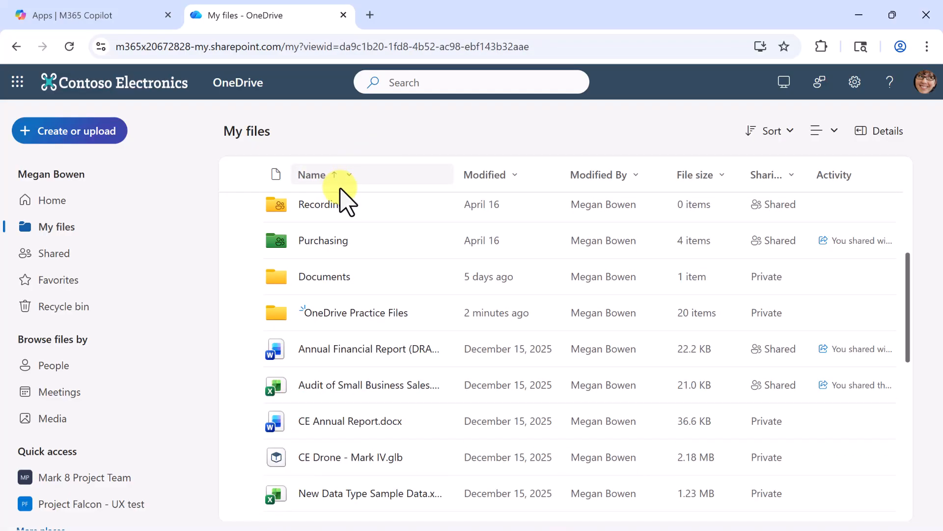
left_click(327, 313)
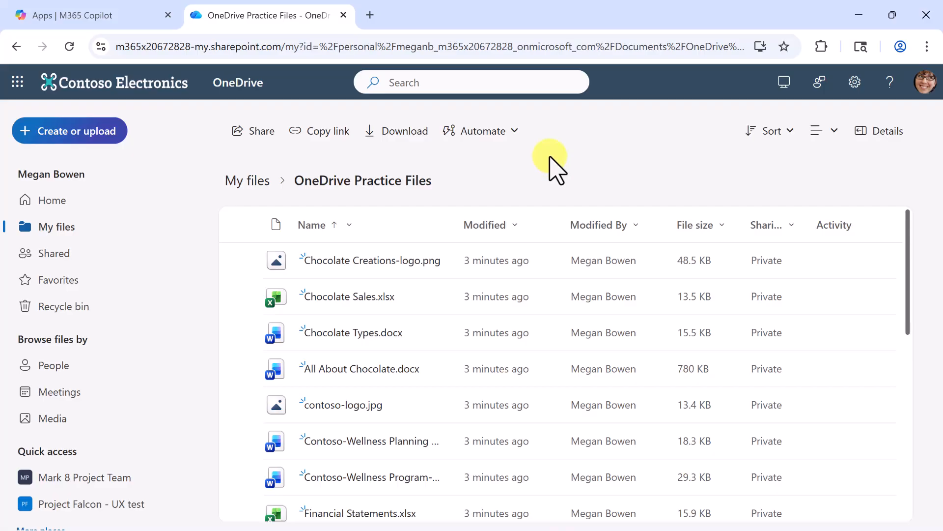
left_click(833, 132)
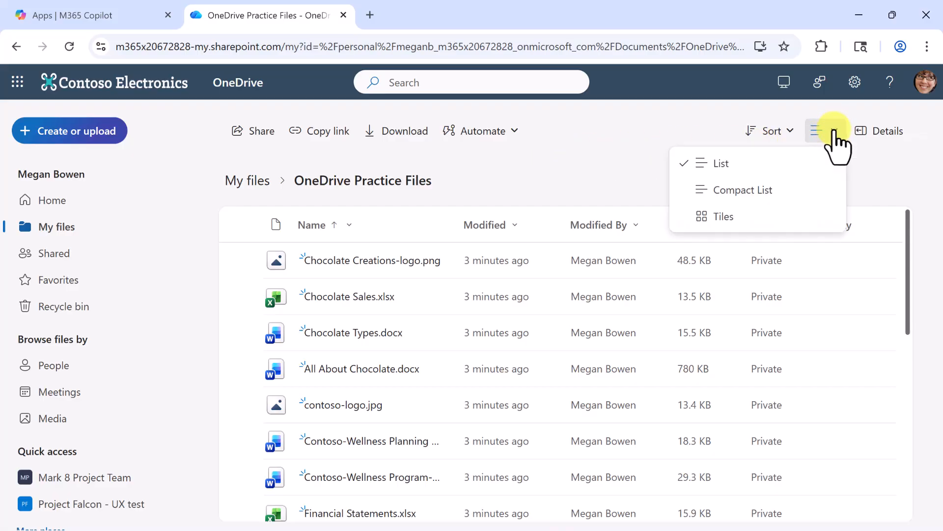
left_click(743, 190)
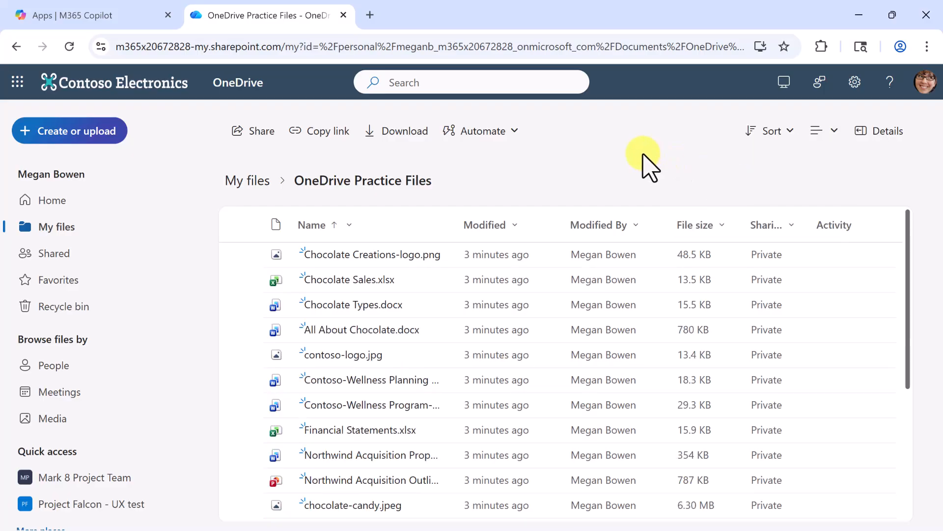
Display the files in the OneDrive Practice Files folder as Tiles and look through the thumbnails
left_click(832, 131)
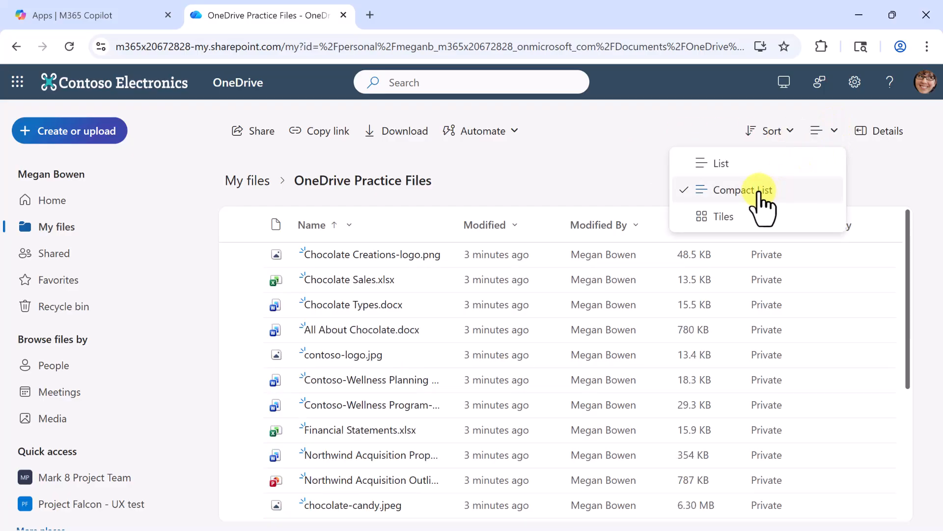
left_click(725, 217)
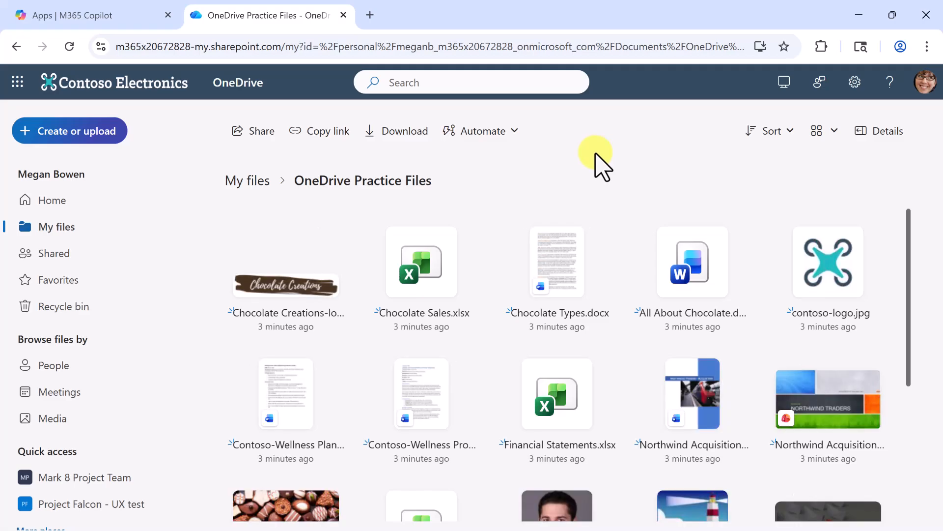
scroll(248, 186, "down", 3)
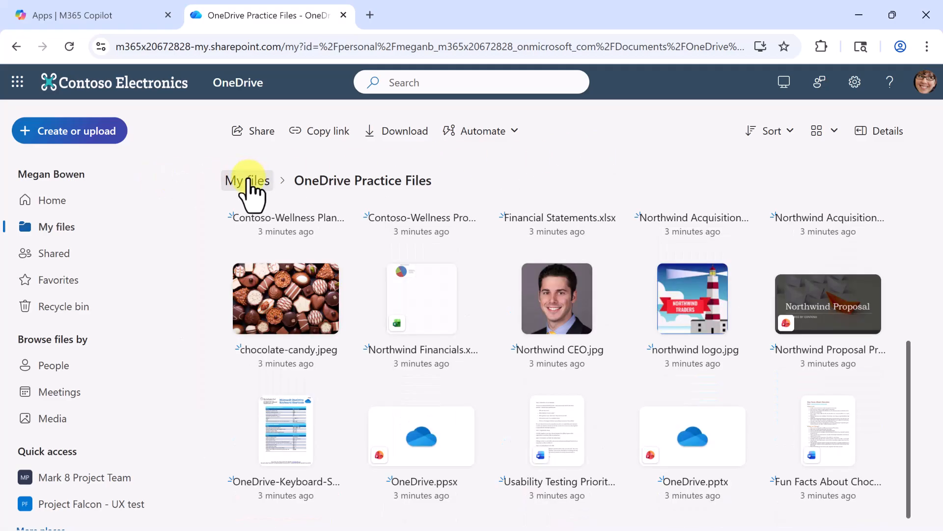
Return to My files and switch the view back to List
left_click(249, 185)
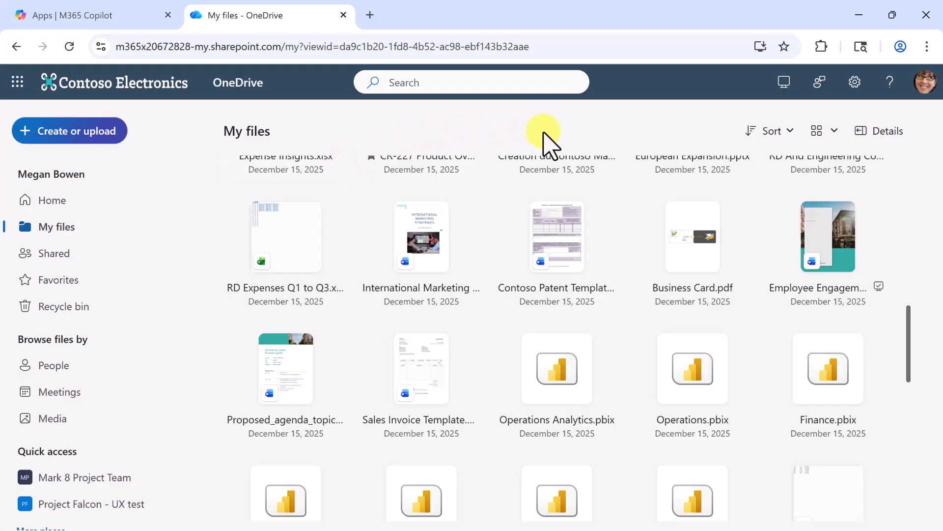
left_click(836, 132)
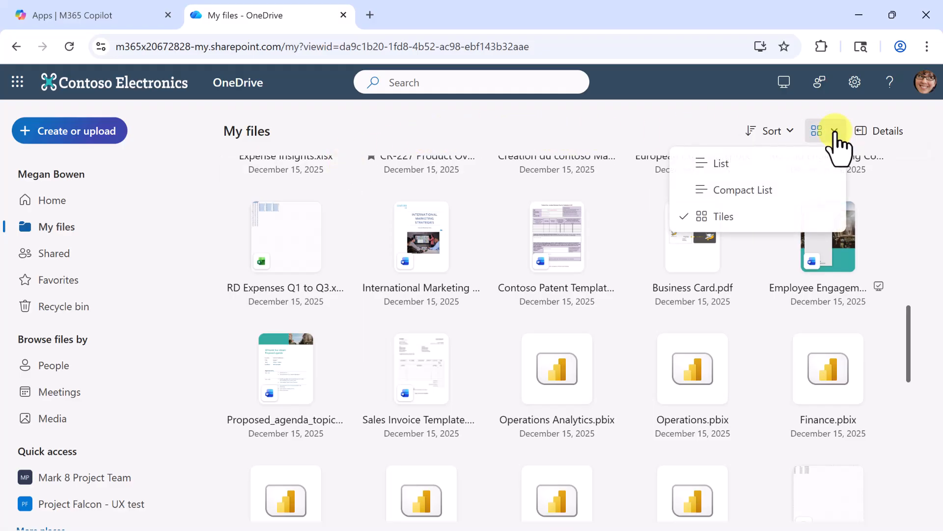
left_click(716, 164)
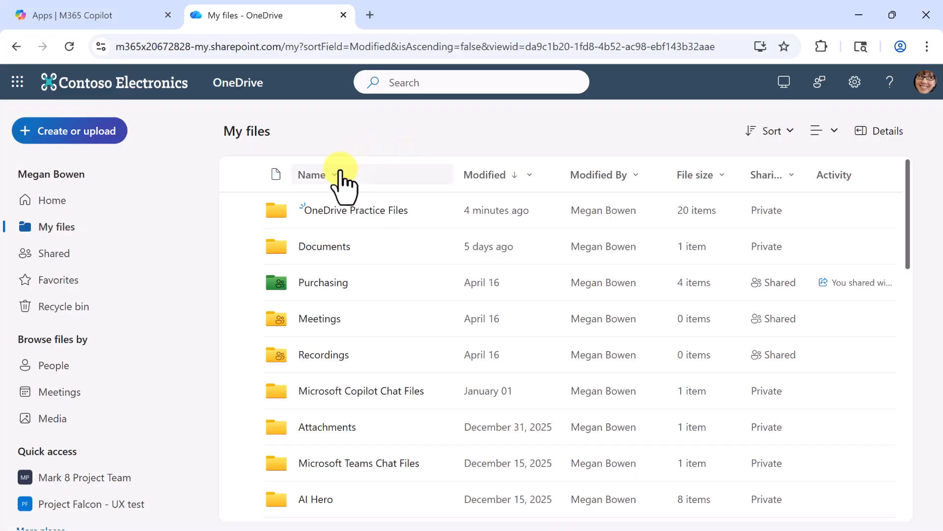
Sort My files by name in descending order, and switch the sorting to ascending
left_click(351, 172)
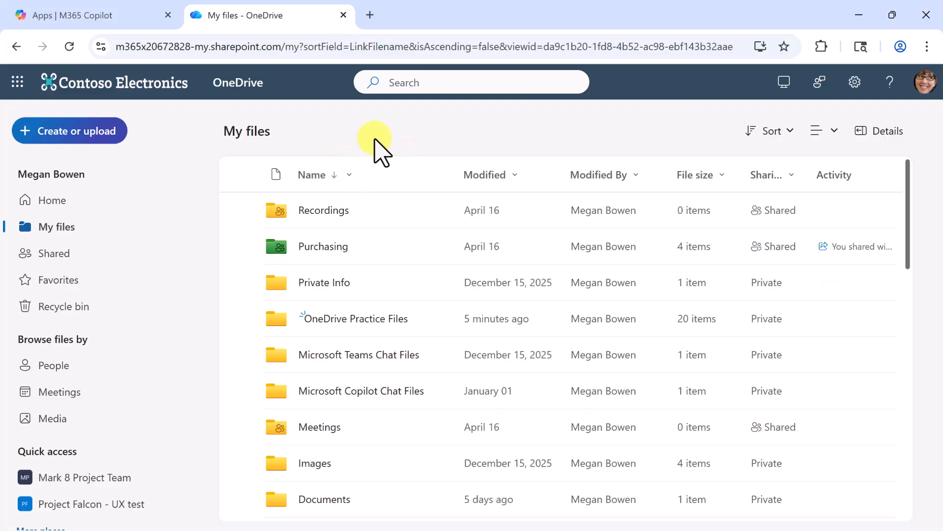
left_click(325, 178)
left_click(324, 204)
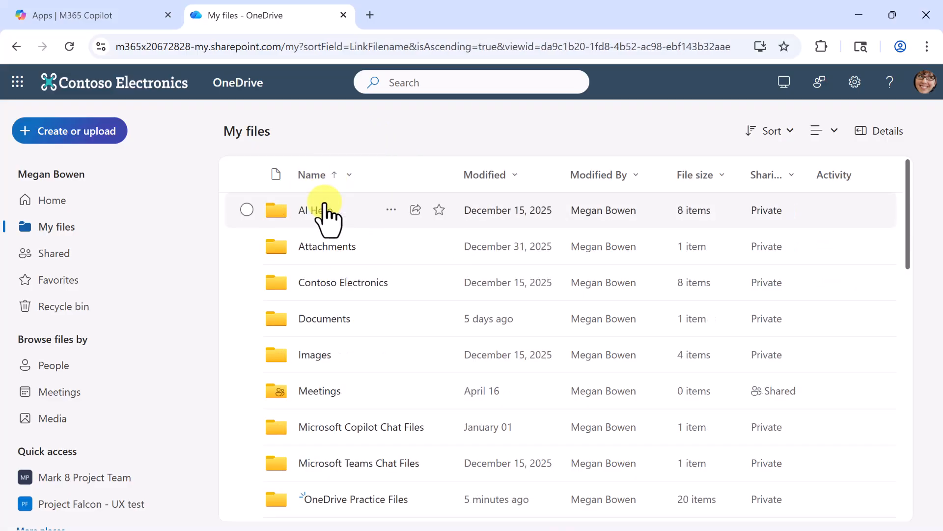
Select Financial Statements.xlsx, review its additional file options, and clear the selection
left_click_drag(908, 241, 932, 492)
left_click(247, 396)
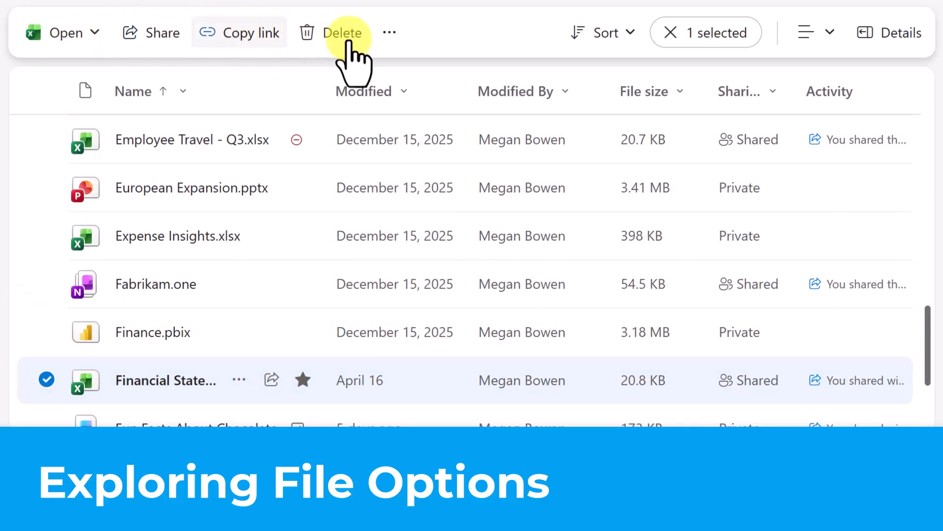
left_click(392, 32)
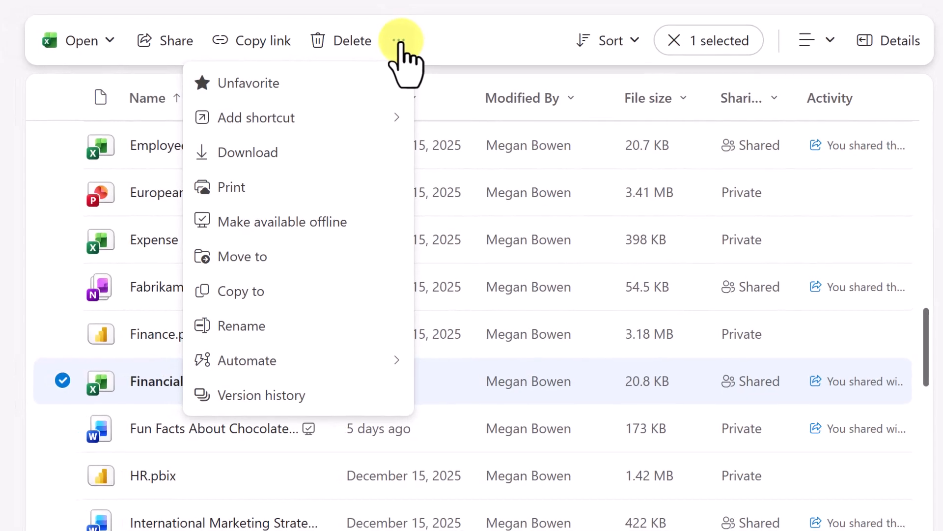
left_click(676, 32)
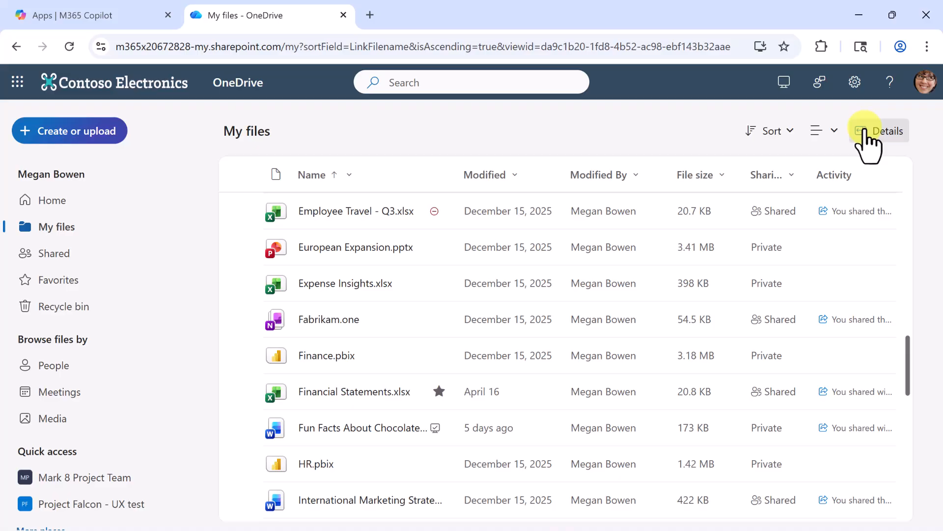
Show the details of Financial Statements.xlsx and look through its preview, access and activity information
left_click(247, 391)
left_click(879, 132)
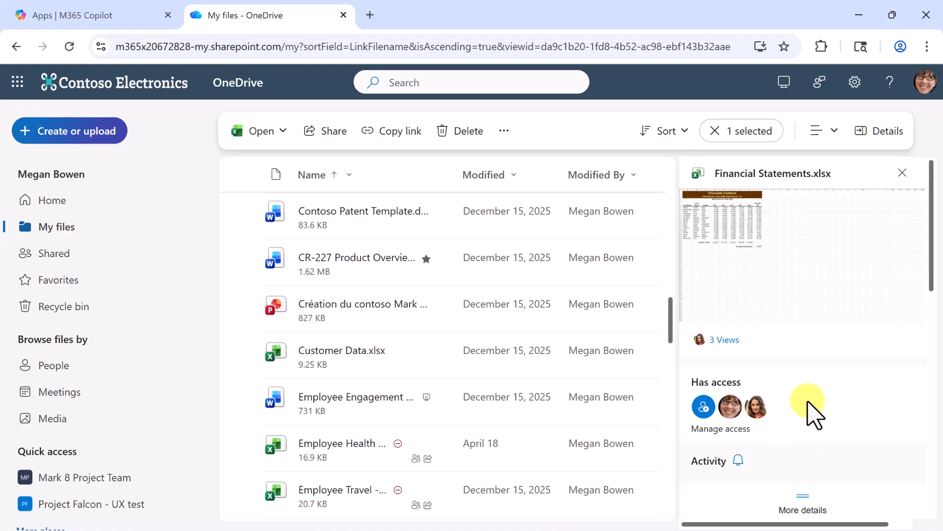
scroll(811, 413, "down", 5)
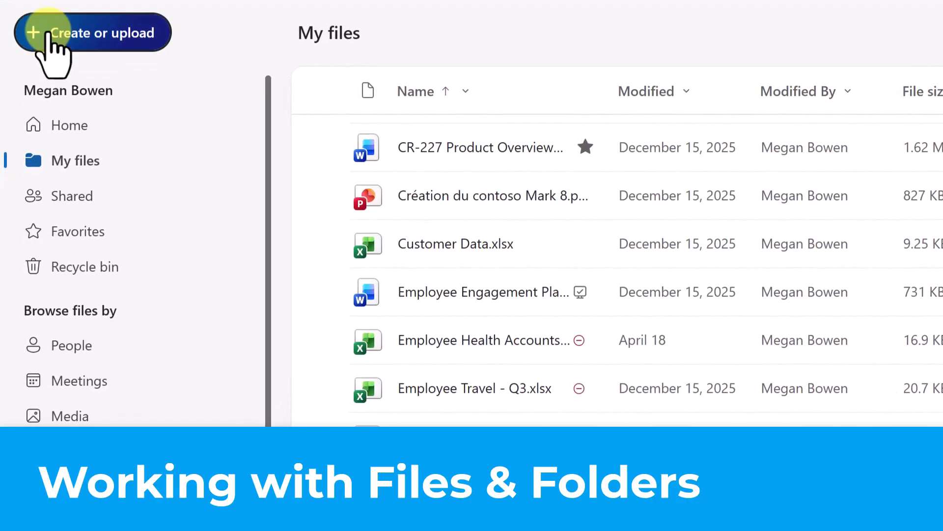
Create a folder named Chocolate Creations in My files with the orange folder color
left_click(37, 130)
left_click(222, 40)
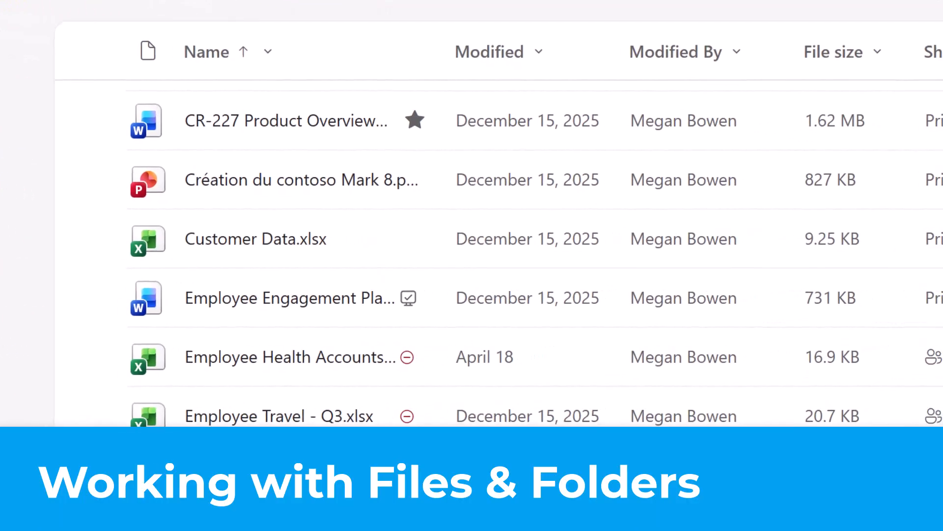
type("Chocolate Creations")
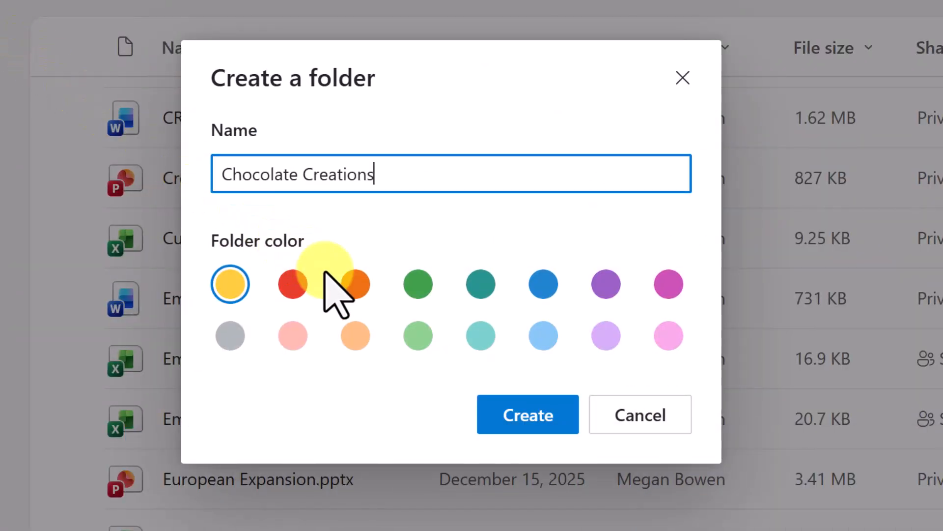
left_click(355, 284)
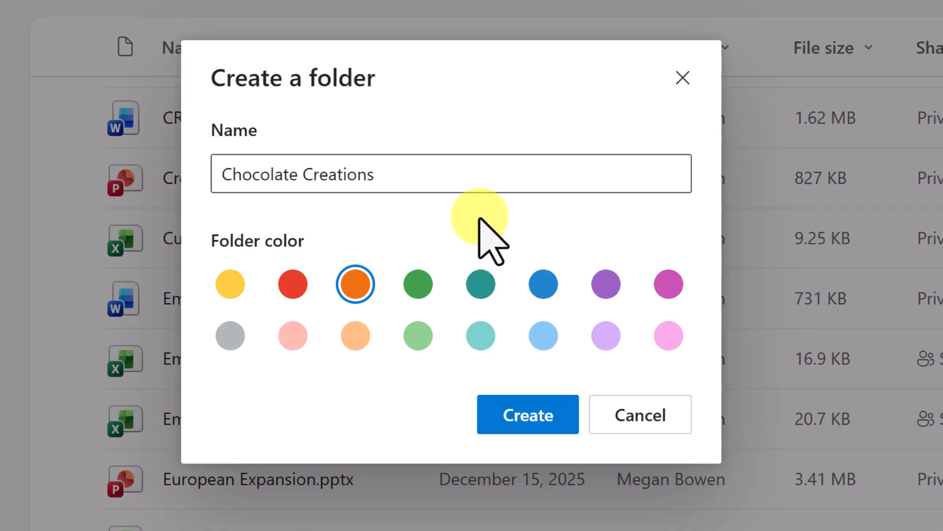
left_click(519, 417)
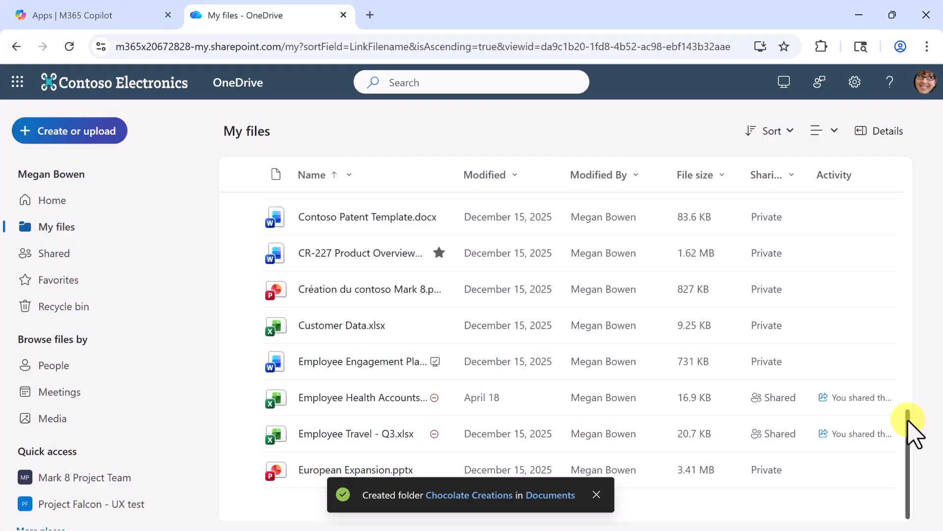
Locate the new Chocolate Creations folder in the list and collapse the navigation pane
left_click_drag(911, 427, 938, 216)
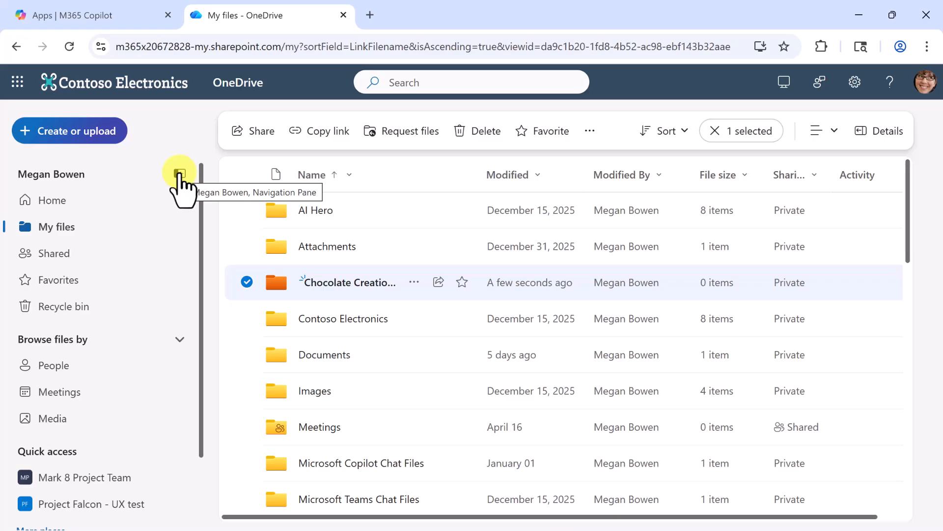
left_click(181, 173)
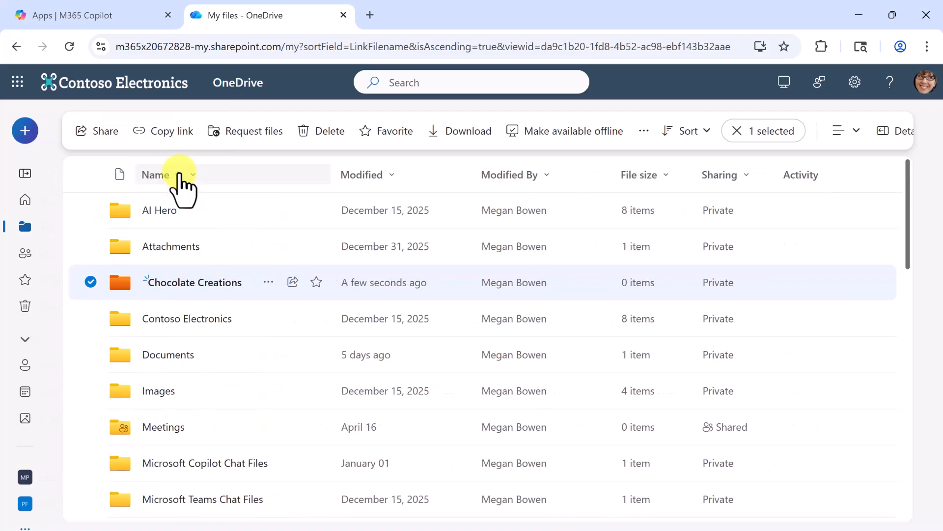
Find the OneDrive Practice Files folder in the name-sorted My files list and open it
left_click(183, 176)
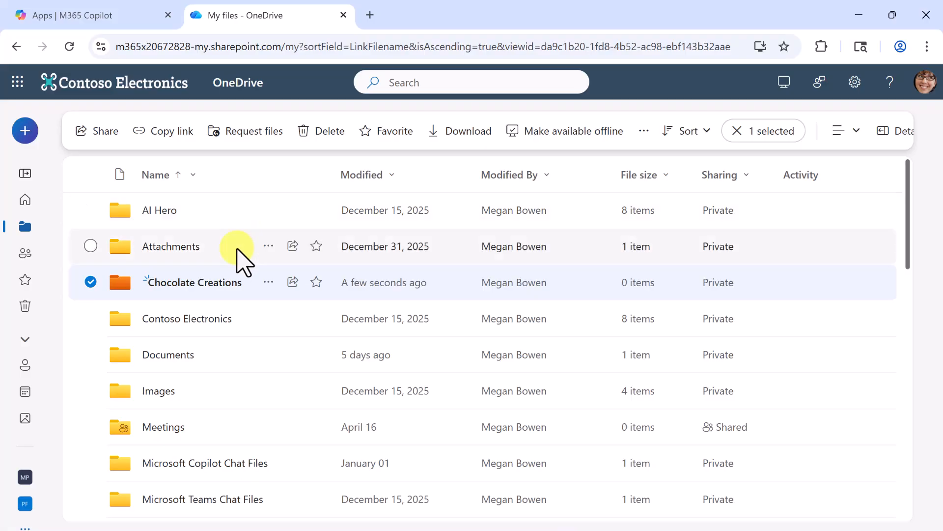
scroll(231, 309, "down", 6)
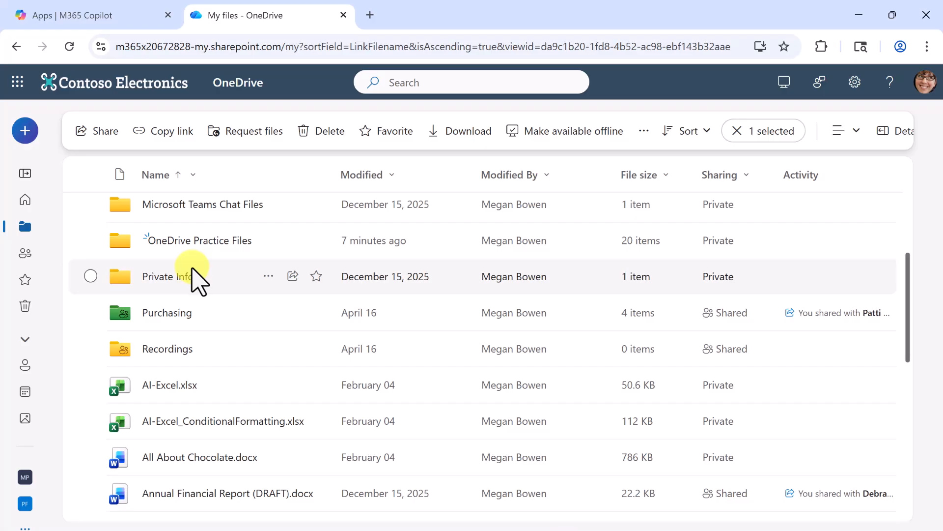
scroll(199, 273, "up", 2)
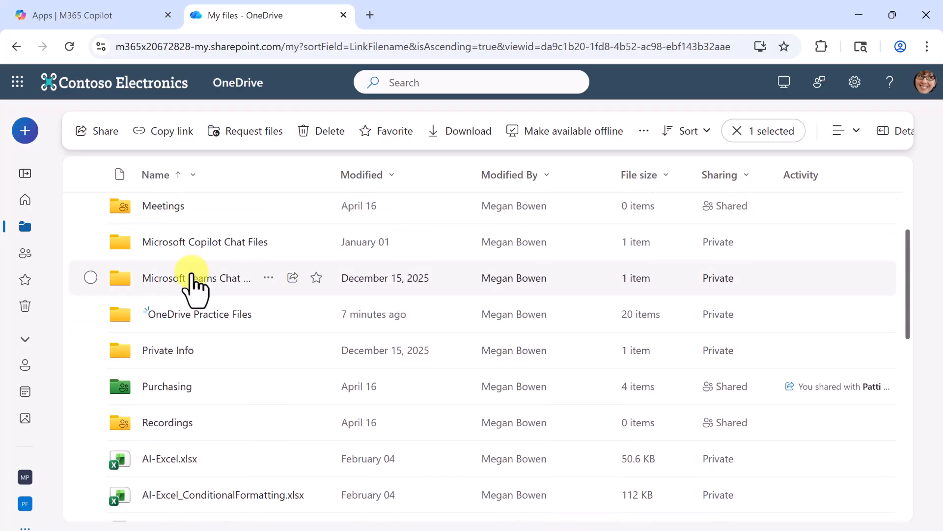
left_click(170, 315)
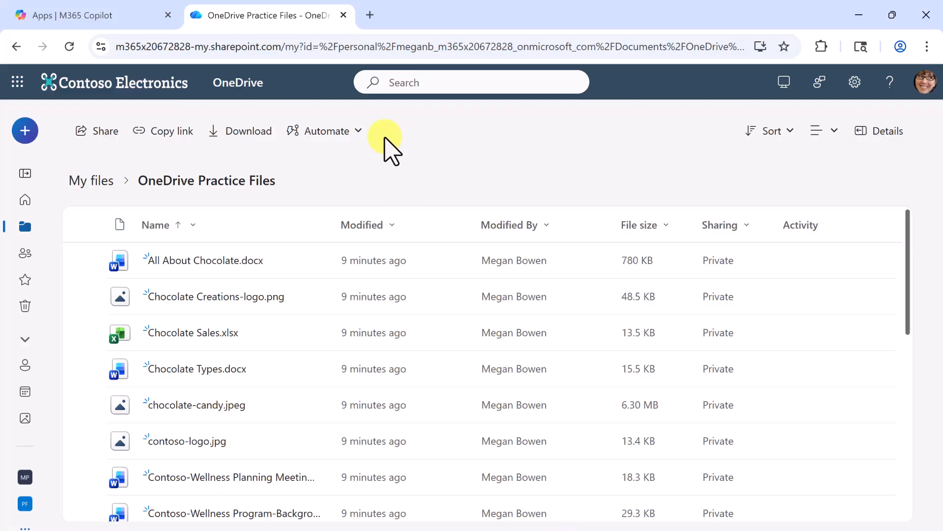
Select All About Chocolate.docx, Chocolate Creations-logo.png, Chocolate Sales.xlsx, Chocolate Types.docx and chocolate-candy.jpeg, and check the rest of the list
left_click(90, 260)
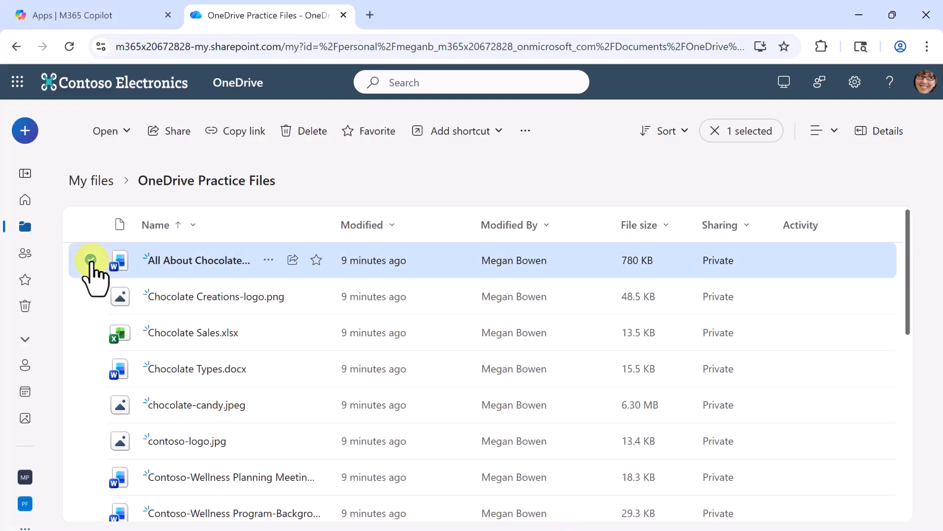
left_click(91, 295)
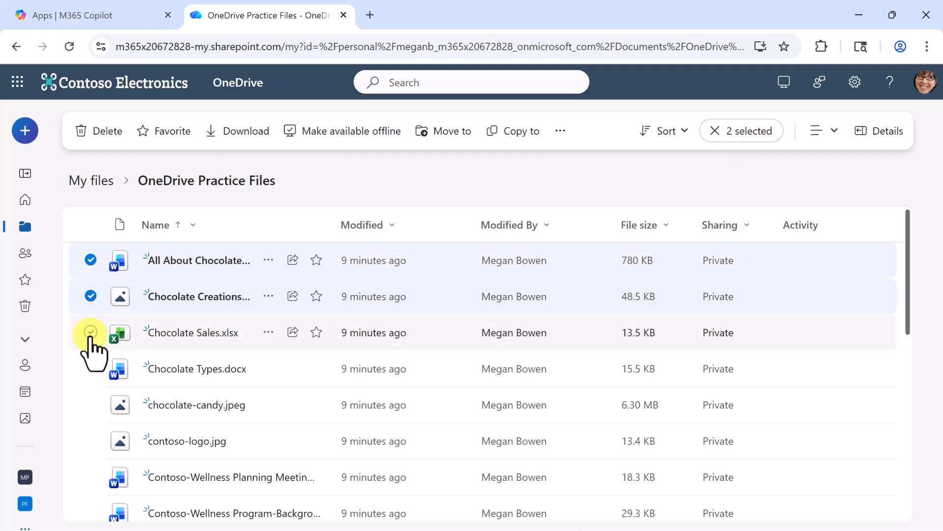
left_click(90, 331)
left_click(90, 368)
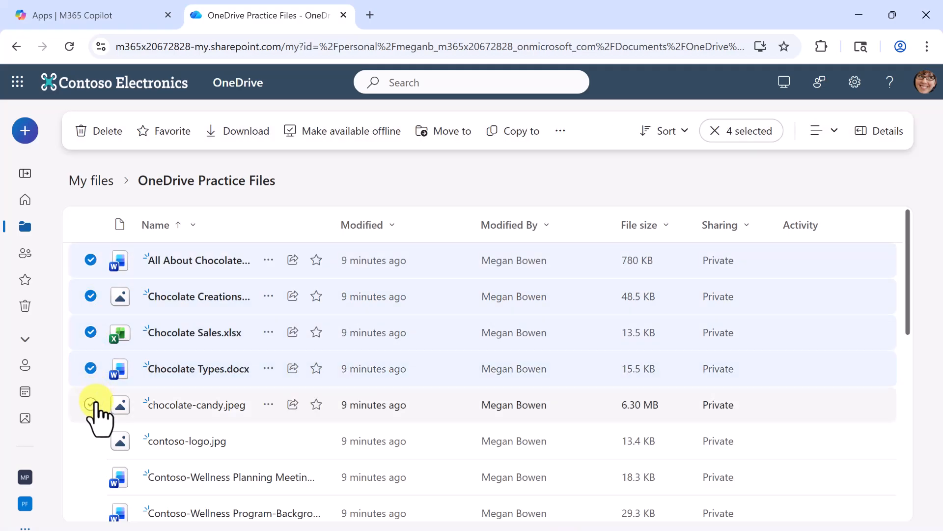
left_click(91, 405)
scroll(101, 435, "down", 3)
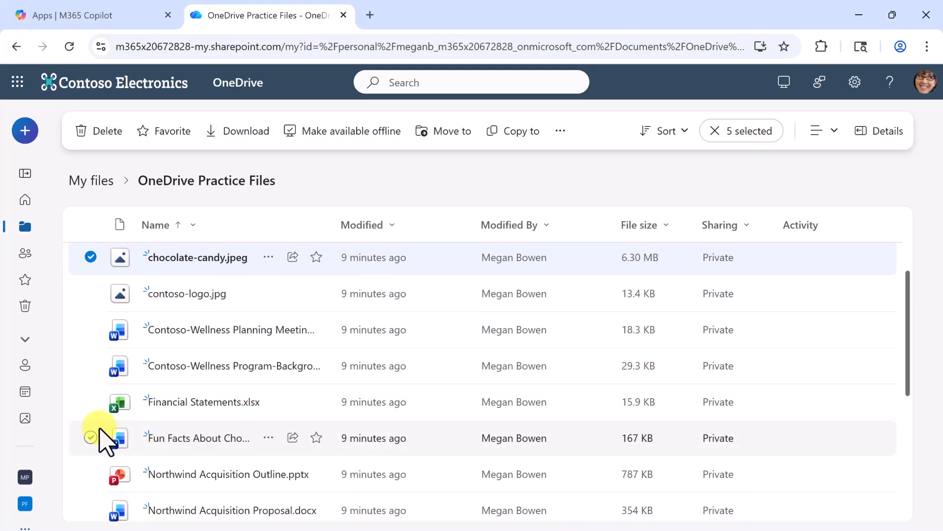
scroll(103, 438, "down", 3)
scroll(105, 441, "up", 5)
scroll(107, 434, "up", 1)
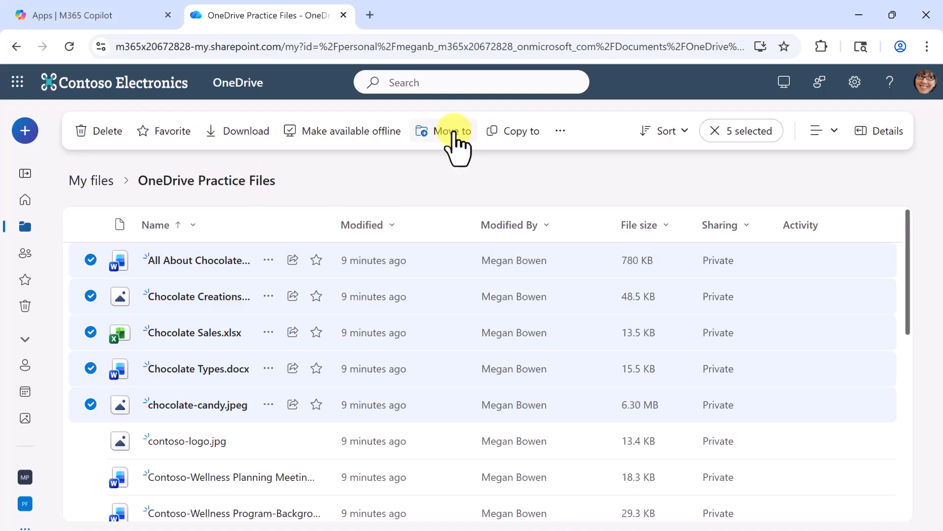
Move the selected chocolate files to the Chocolate Creations folder in My files
right_click(205, 266)
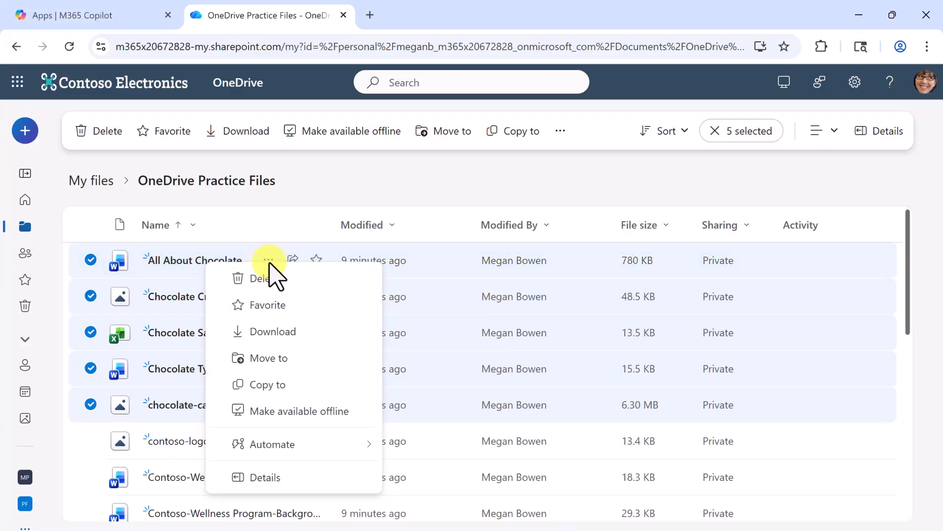
left_click(259, 363)
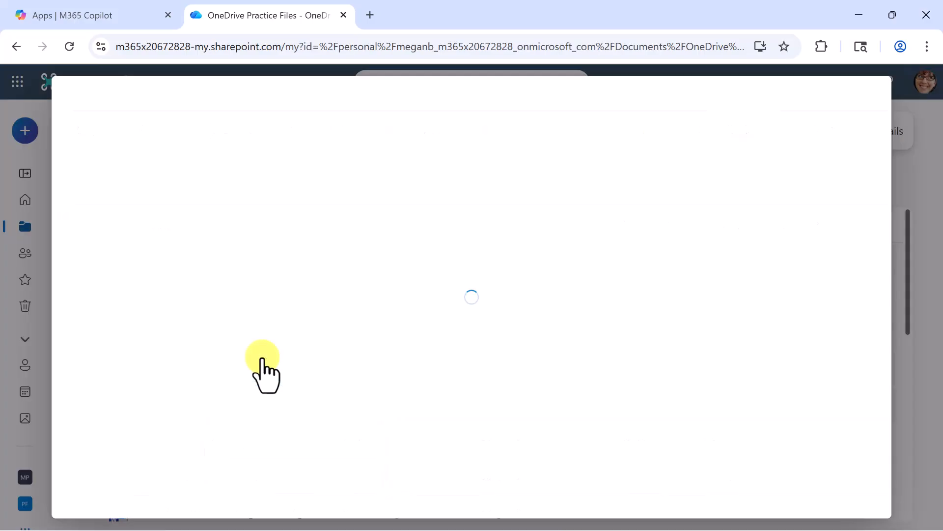
left_click(147, 101)
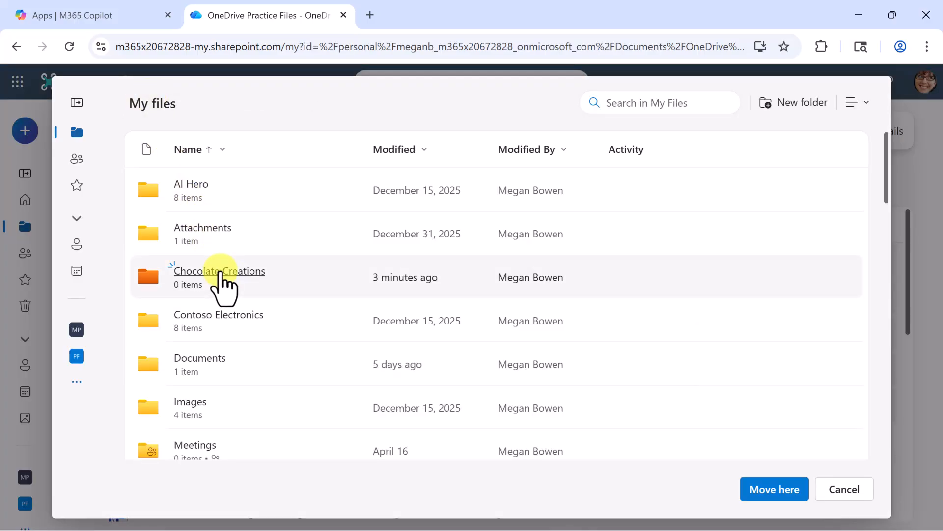
left_click(219, 272)
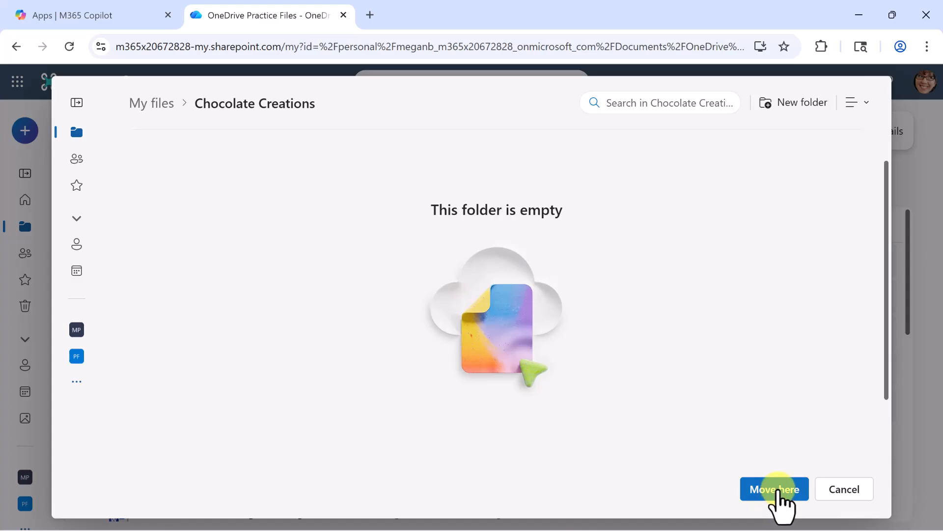
left_click(777, 489)
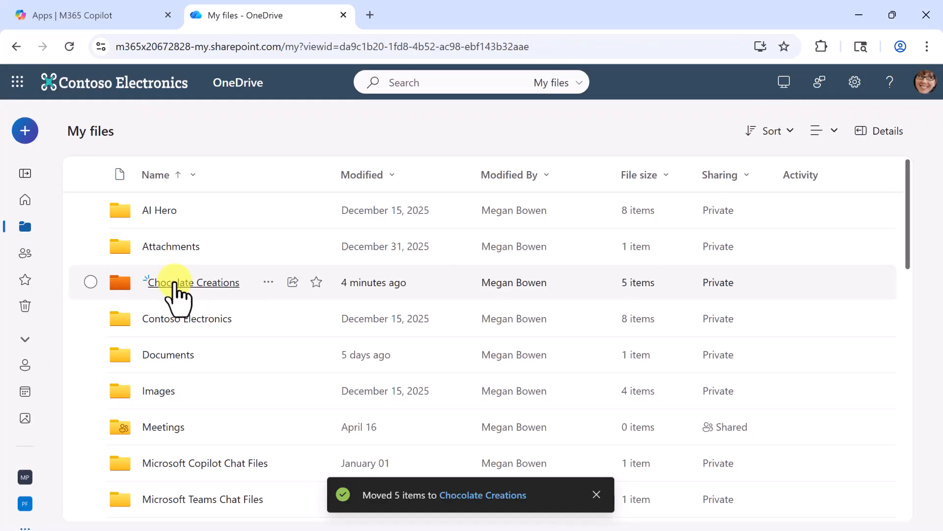
Look inside the Chocolate Creations folder, review the ways to open All About Chocolate.docx, and return to My files
left_click(175, 283)
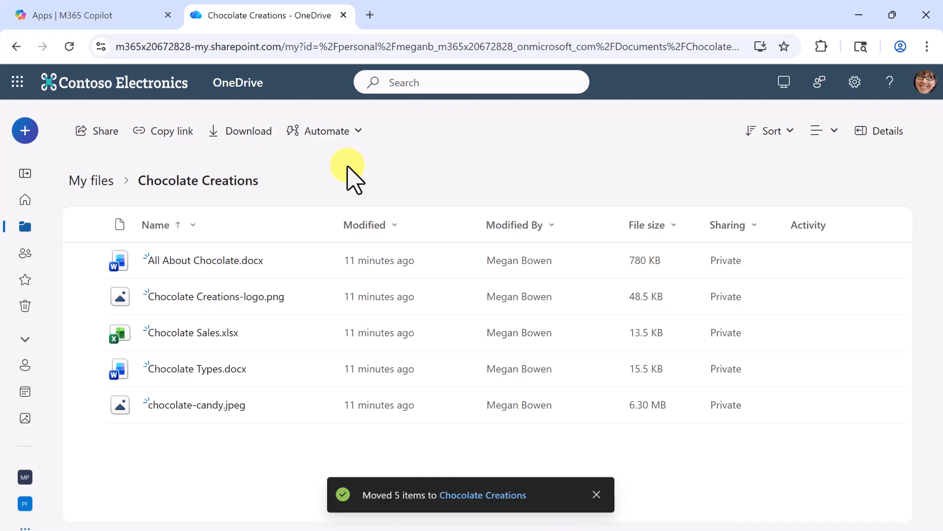
mouse_move(187, 260)
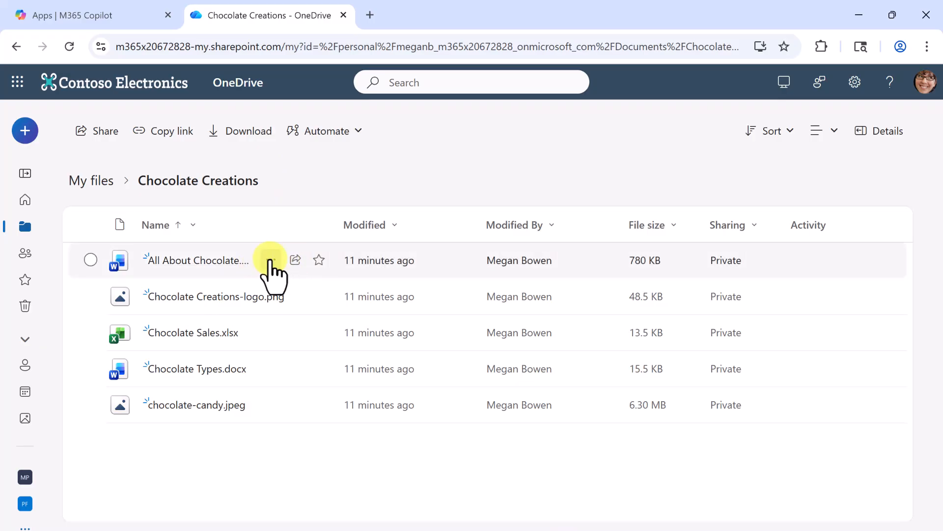
right_click(222, 274)
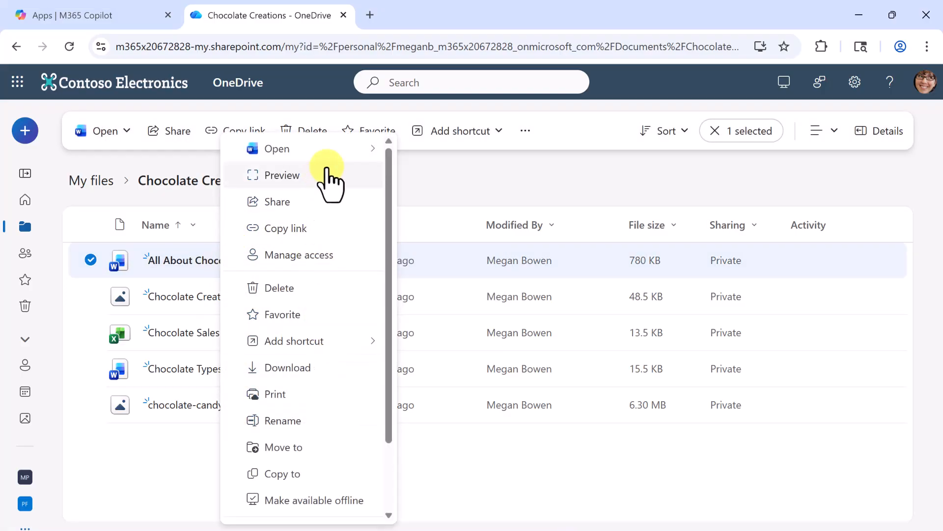
mouse_move(334, 148)
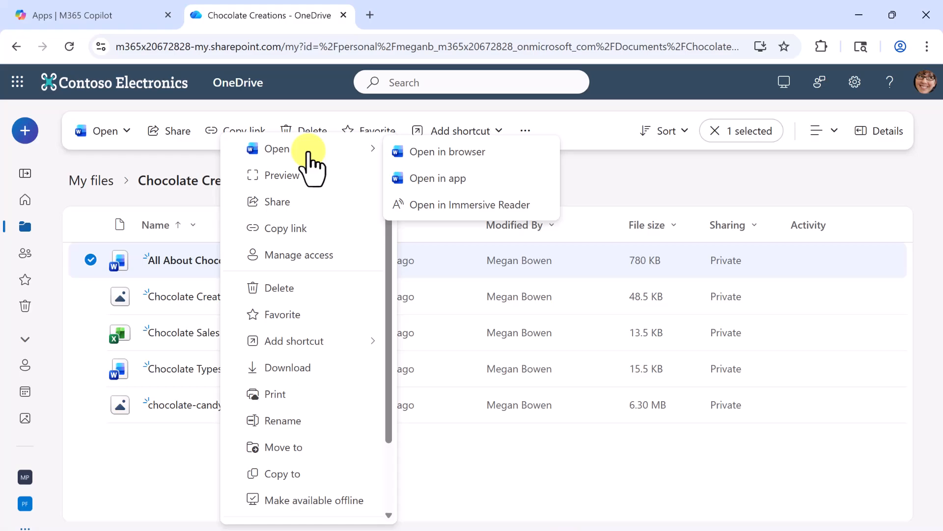
left_click(606, 187)
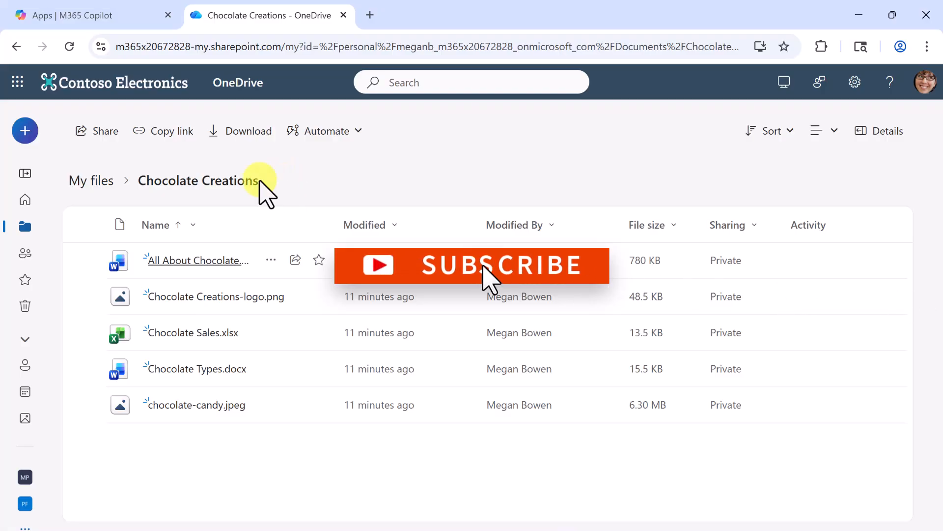
left_click(94, 181)
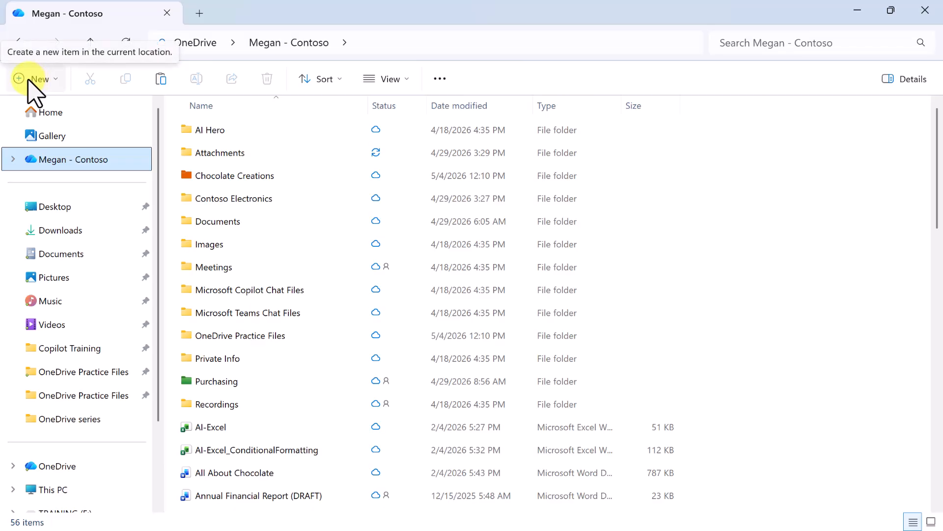
Switch to File Explorer and create a folder named Northwind in the synced Contoso OneDrive folder
left_click(46, 79)
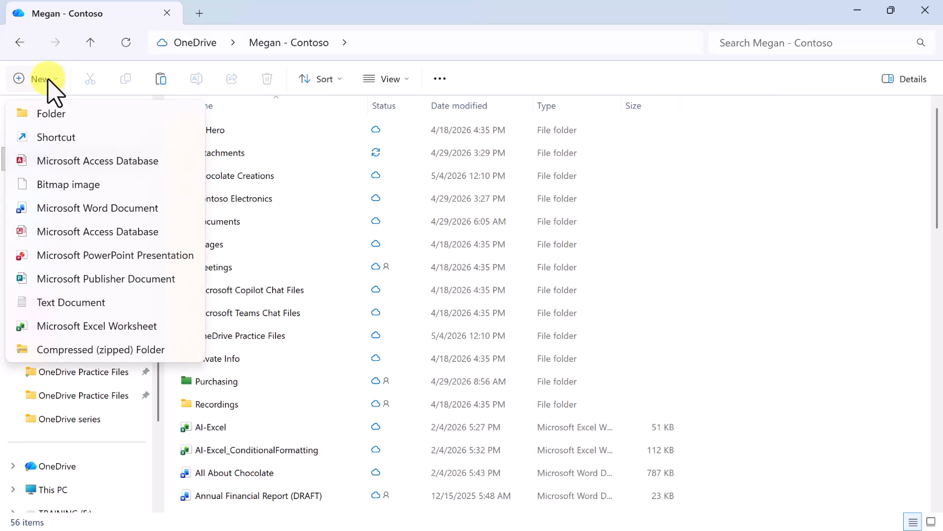
left_click(51, 114)
type("Northwind")
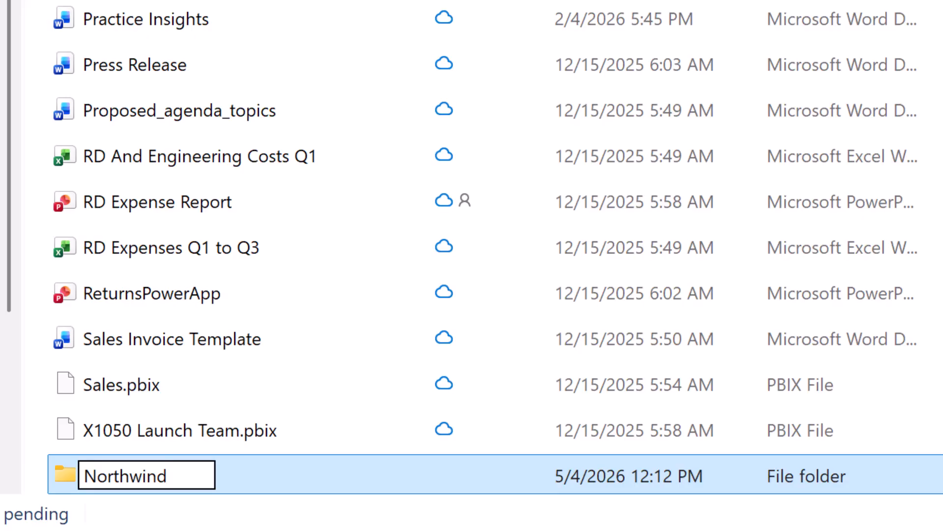
key("Return")
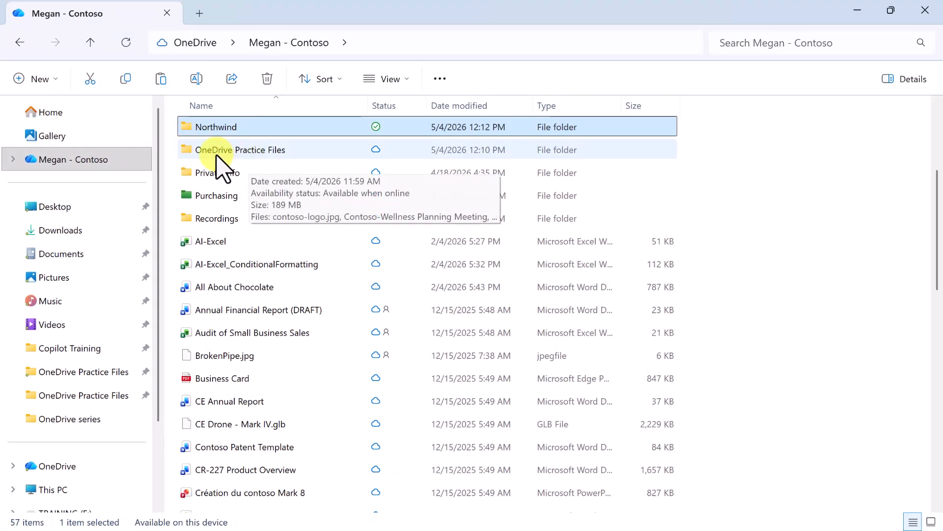
Open OneDrive Practice Files and select all six Northwind files, from Northwind Acquisition Outline through Northwind Proposal Presentation
left_click(237, 149)
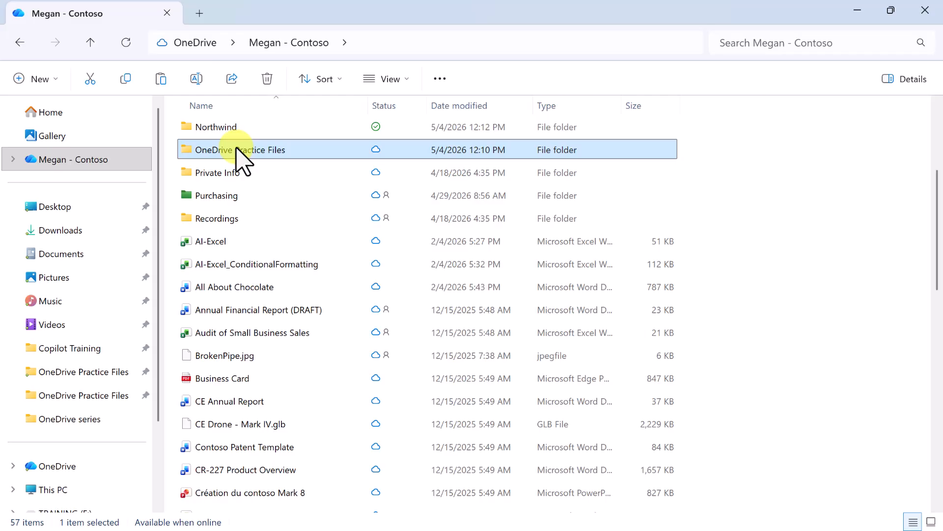
double_click(237, 149)
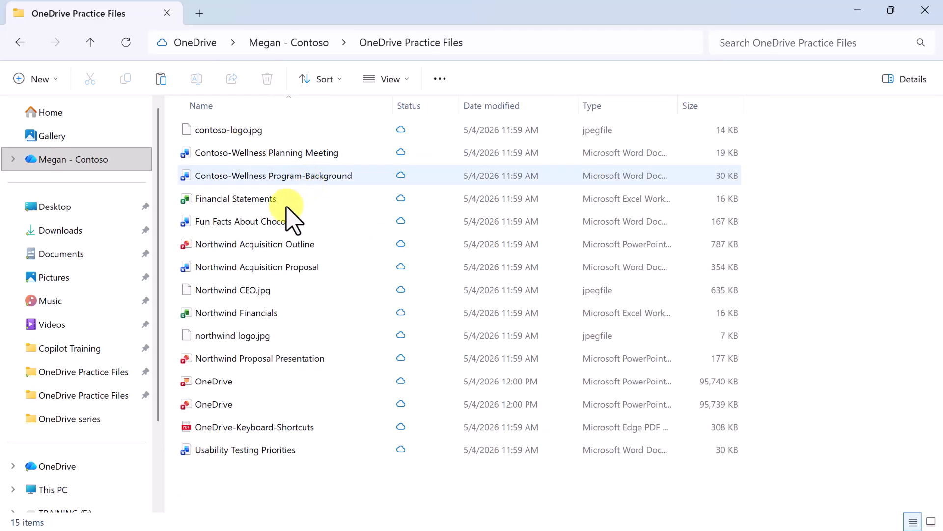
left_click(247, 244)
left_click(252, 268, "ctrl")
left_click(271, 291, "ctrl")
left_click(260, 313, "ctrl")
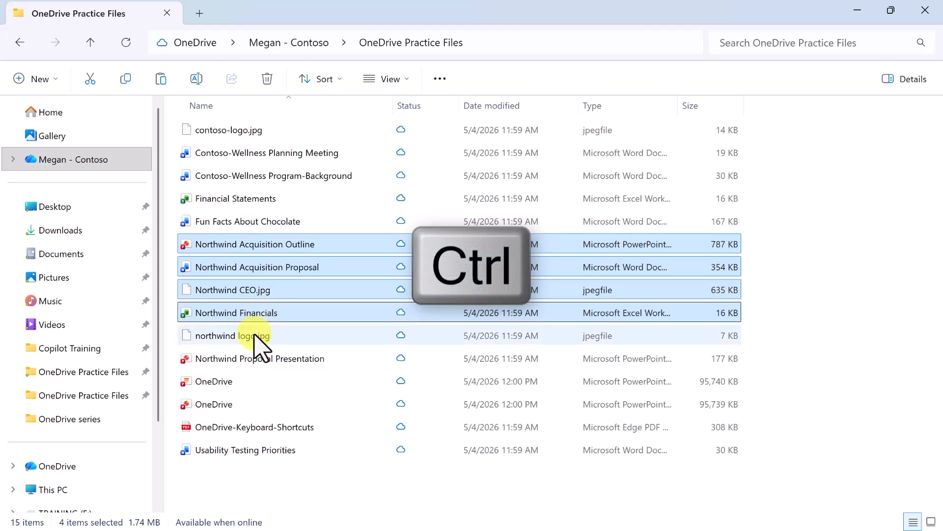
left_click(254, 336, "ctrl")
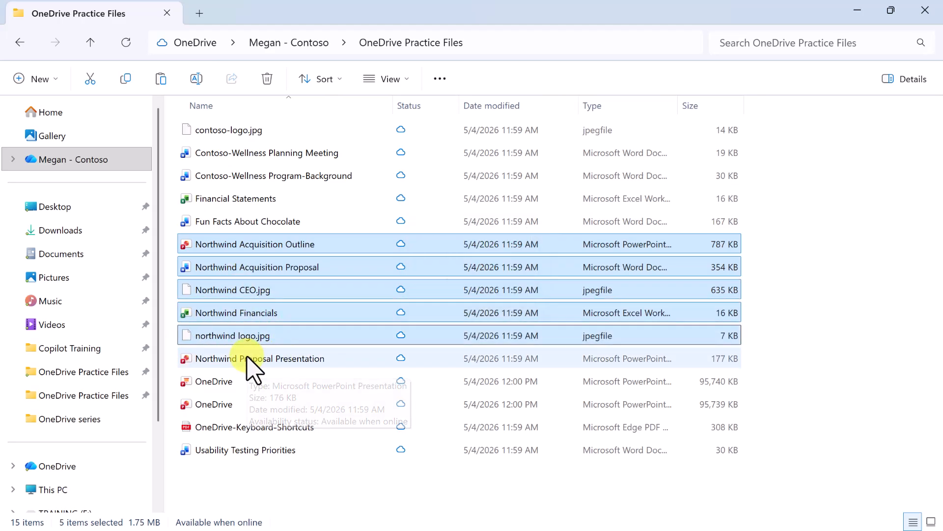
left_click(248, 358, "ctrl")
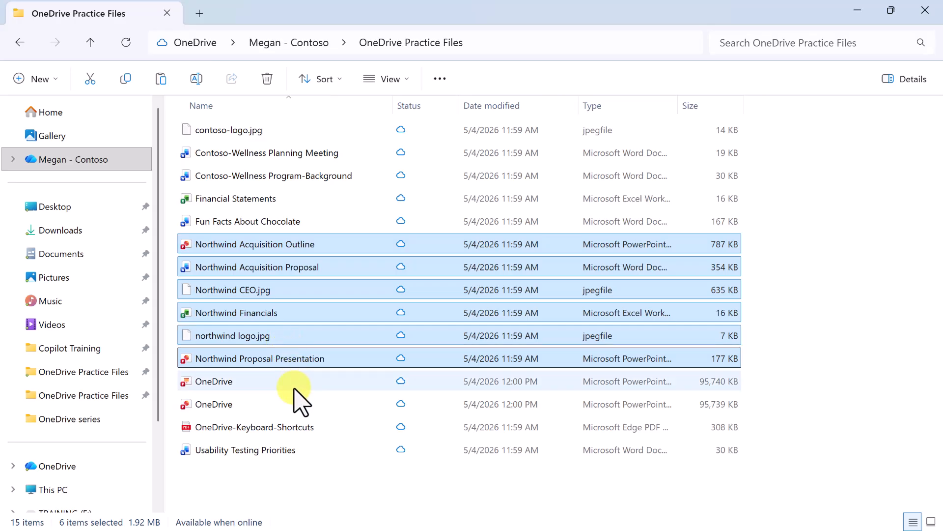
Cut the selected Northwind files, paste them into the Northwind folder, and return to the parent folder
right_click(245, 248)
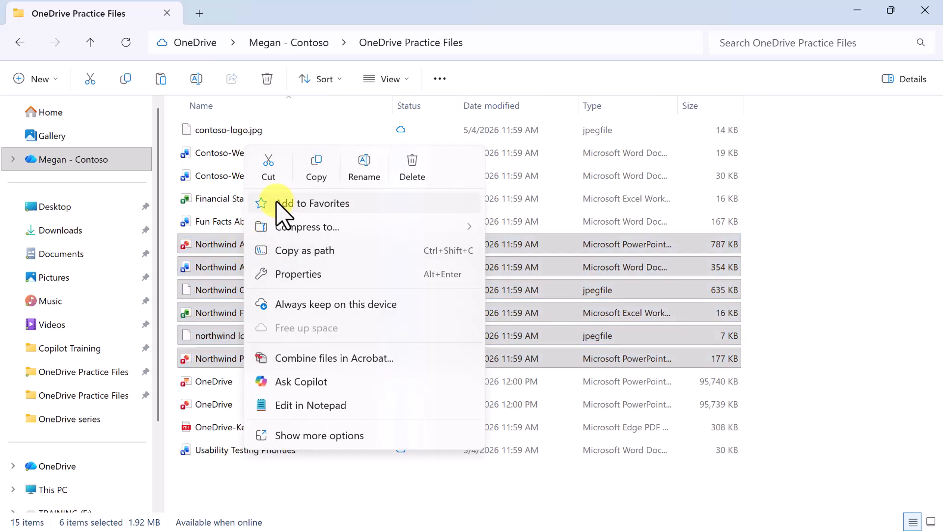
left_click(268, 162)
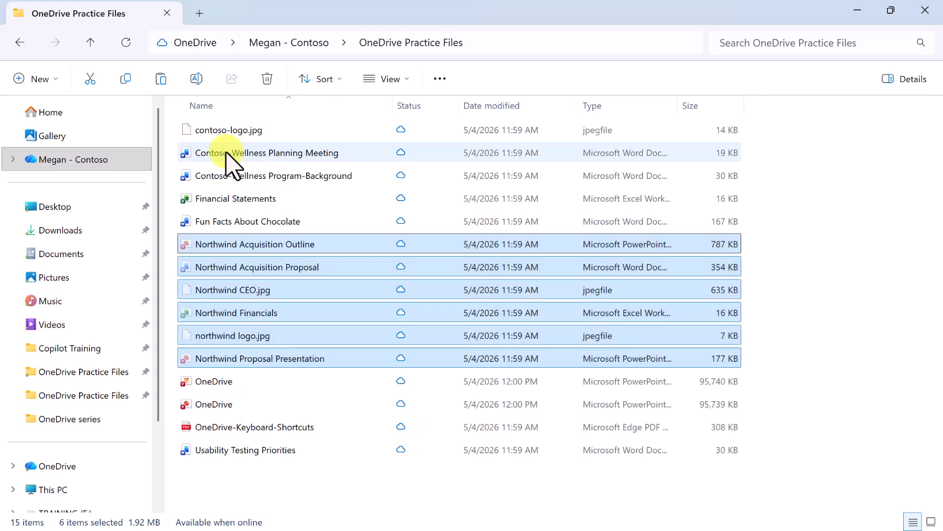
left_click(94, 43)
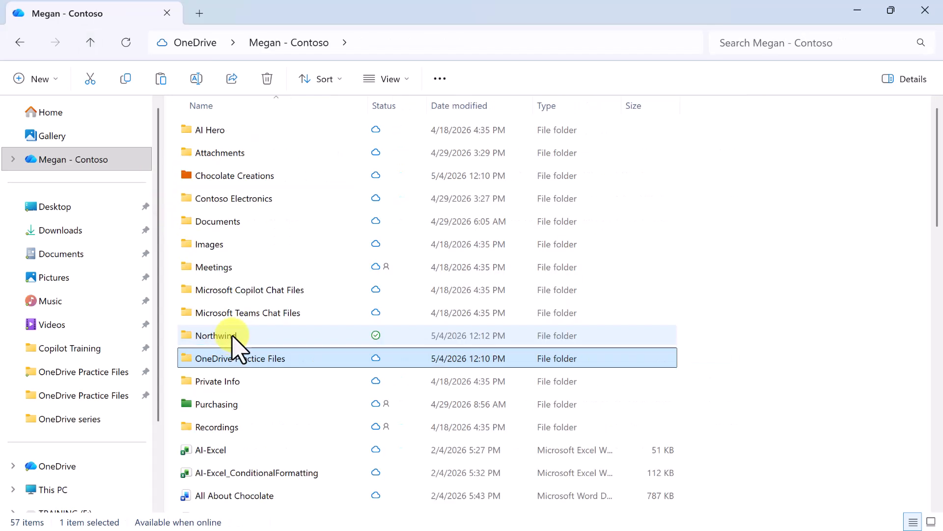
double_click(236, 337)
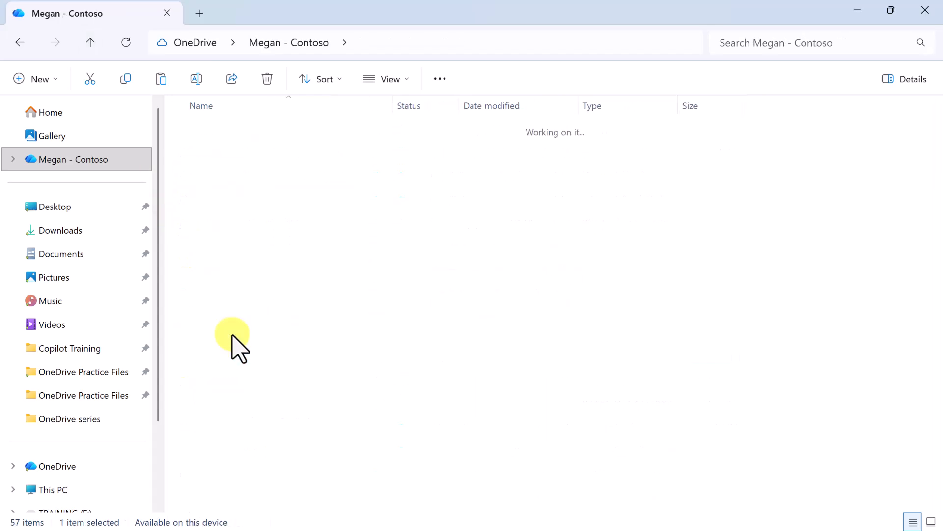
right_click(297, 319)
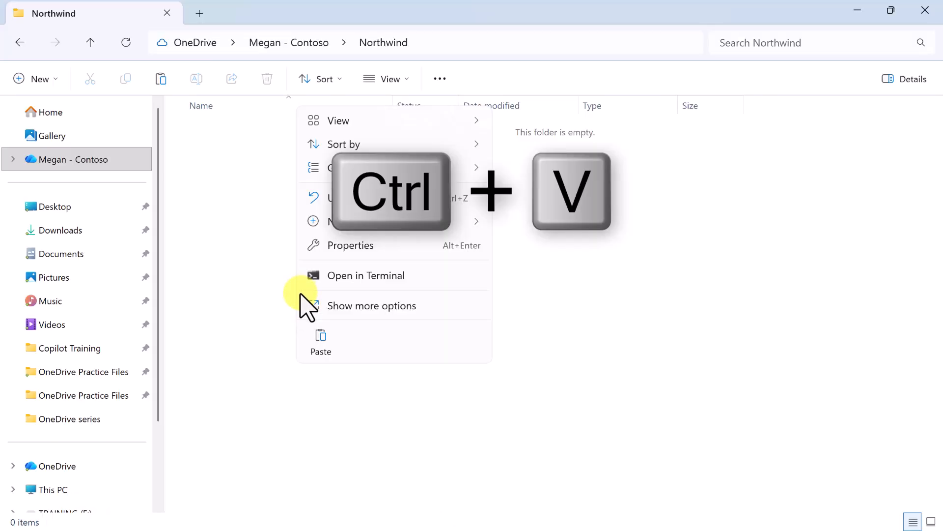
left_click(322, 338)
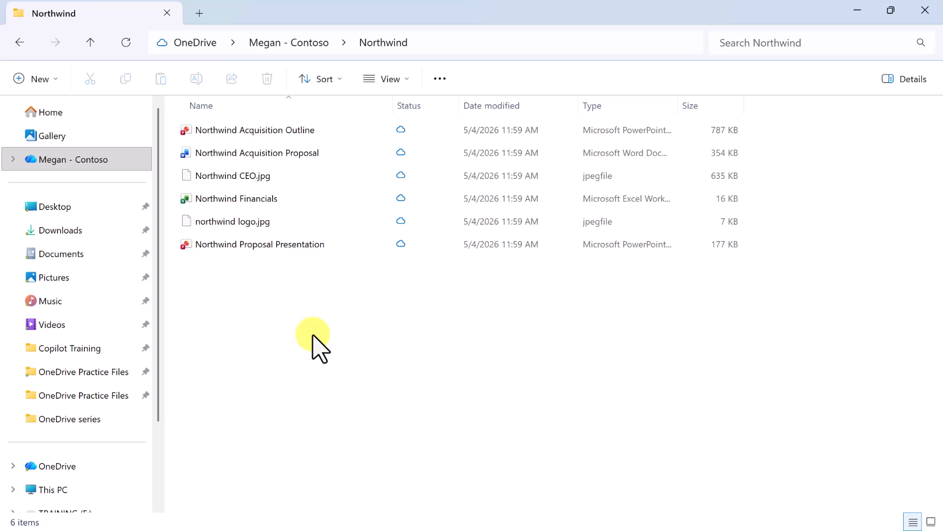
left_click(90, 43)
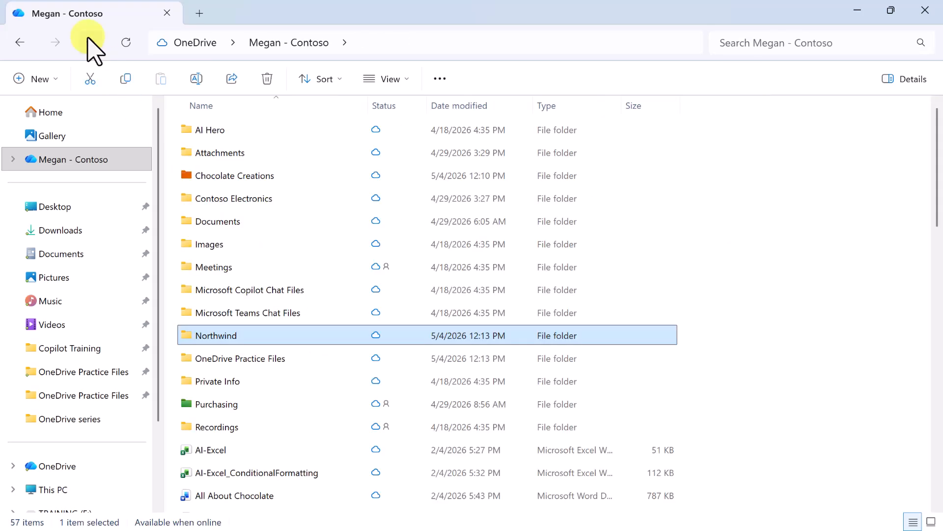
Open the Chocolate Creations folder and set the Chocolate Types document to always be kept on this device
left_click(253, 176)
double_click(253, 175)
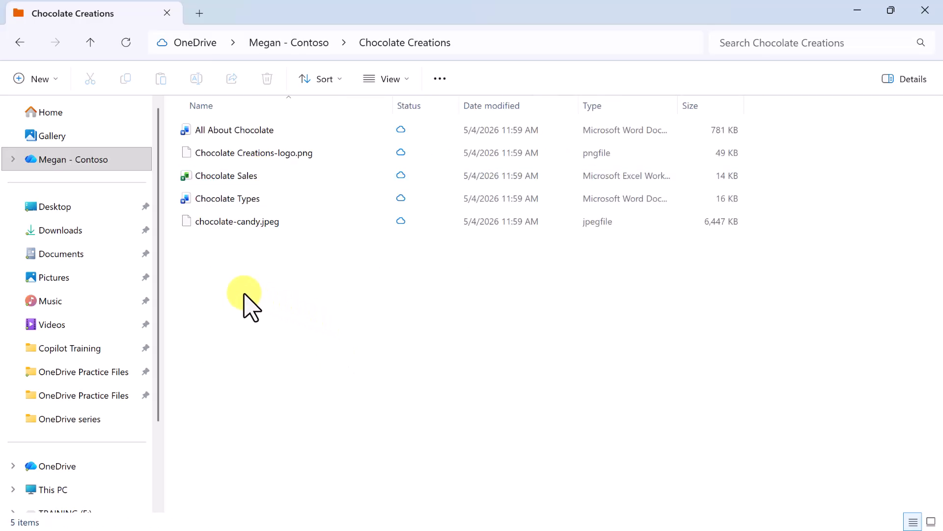
mouse_move(214, 210)
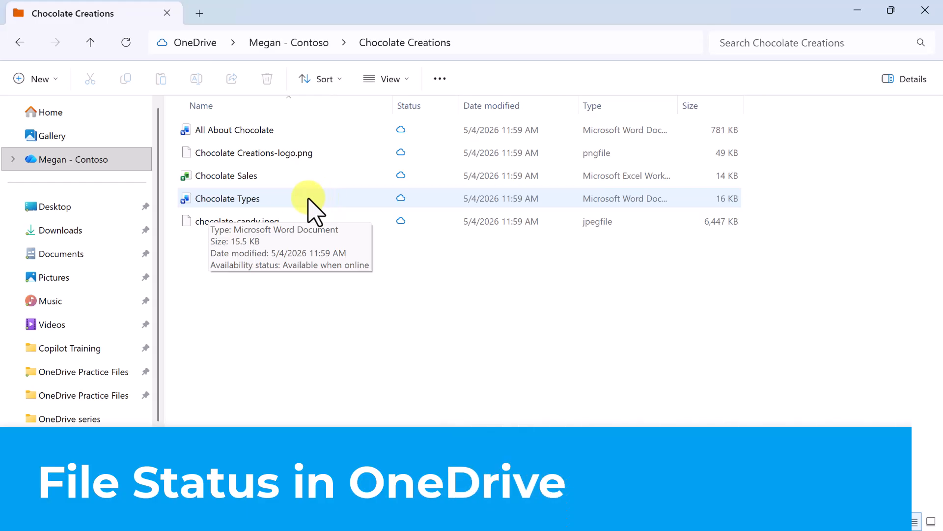
right_click(236, 197)
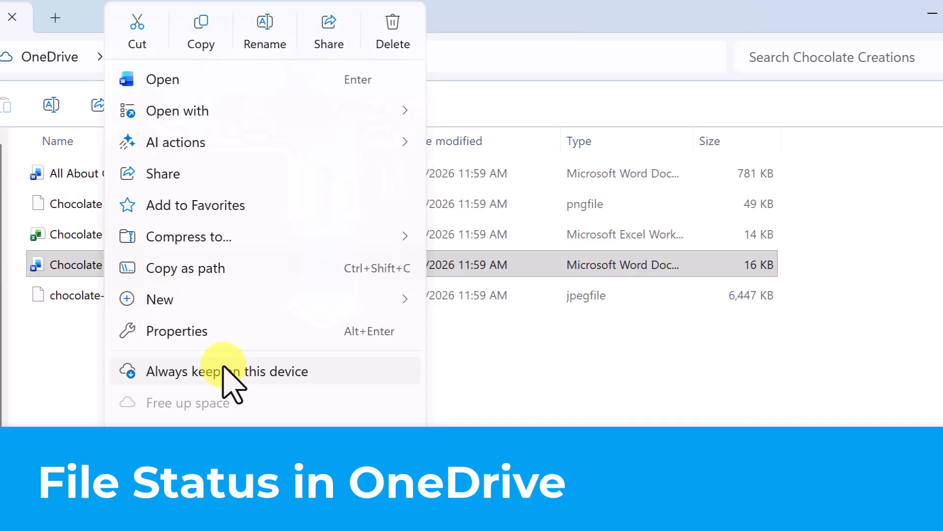
left_click(227, 374)
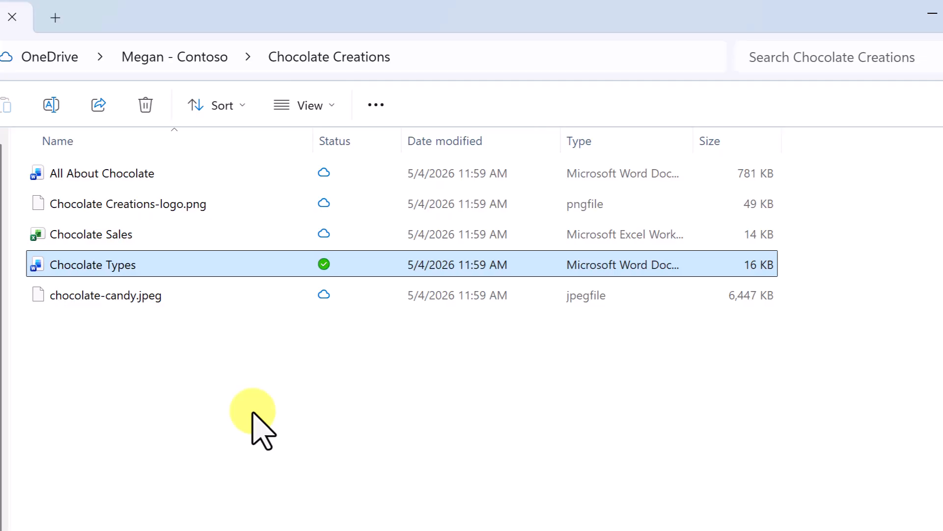
Go back to the main Contoso OneDrive folder and set the Northwind folder to always be kept on this device
key("alt+Left")
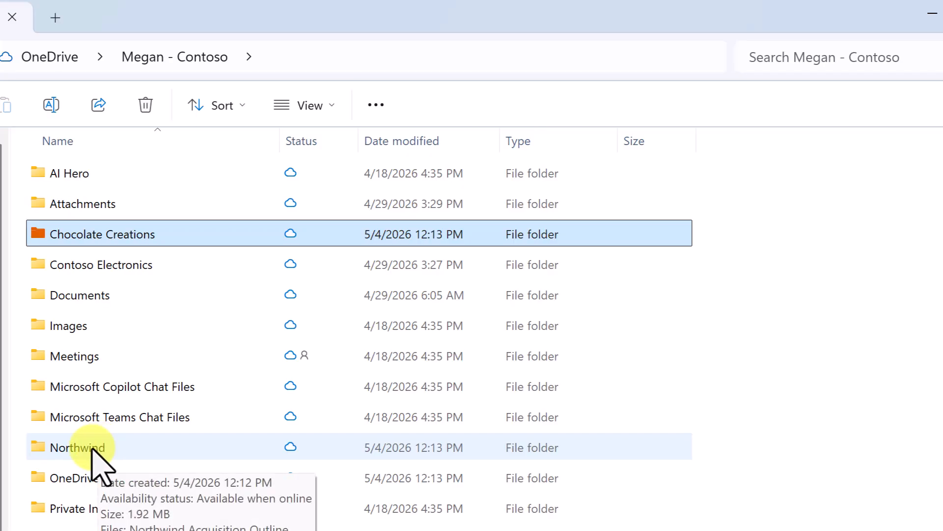
right_click(91, 444)
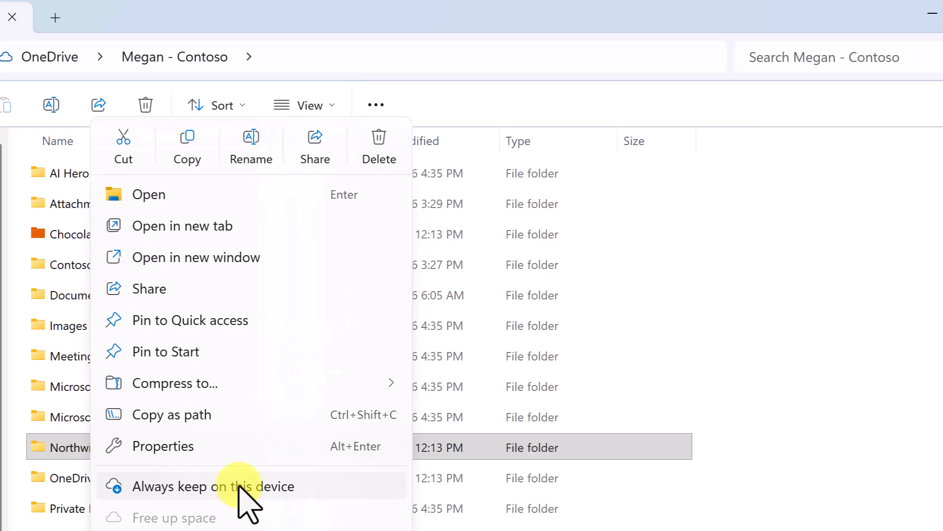
left_click(239, 485)
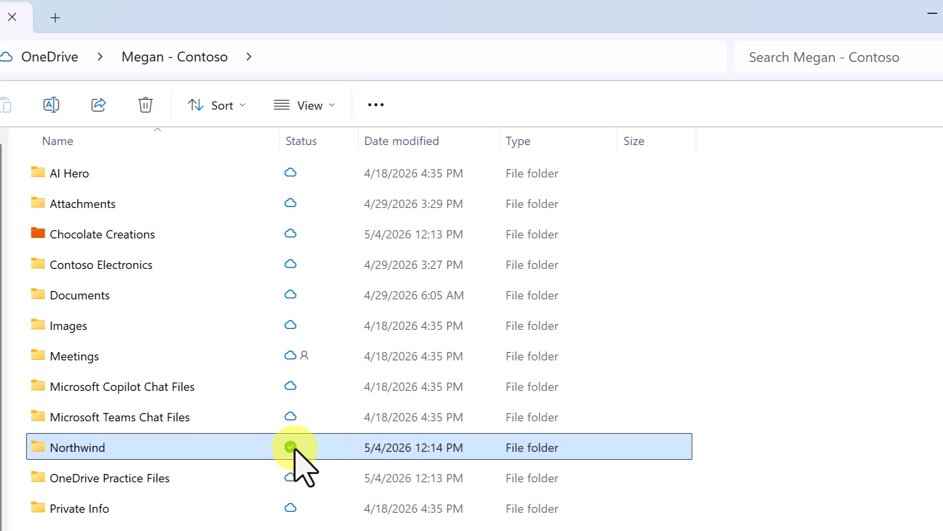
Examine the status symbols of the files farther down the Contoso folder, including the availability and sharing details of Financial Statements
scroll(786, 474, "down", 7)
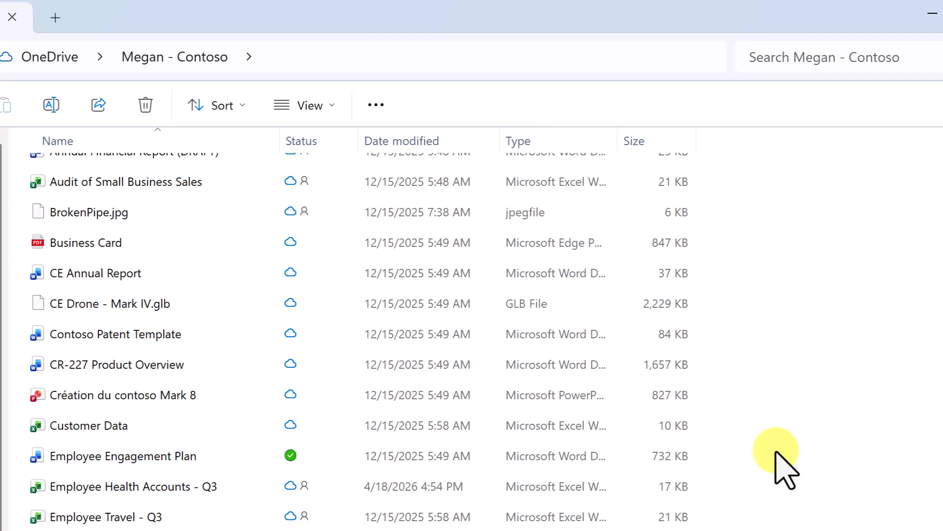
scroll(786, 469, "down", 1)
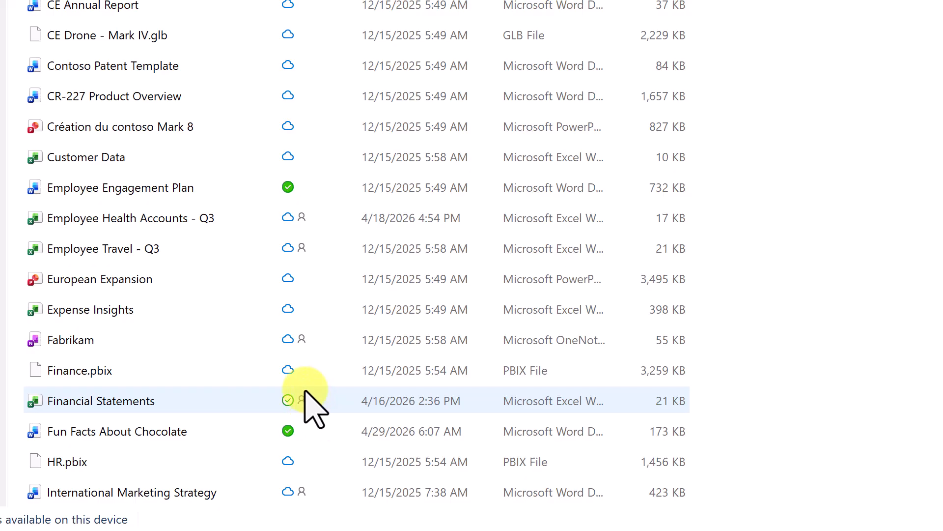
mouse_move(301, 406)
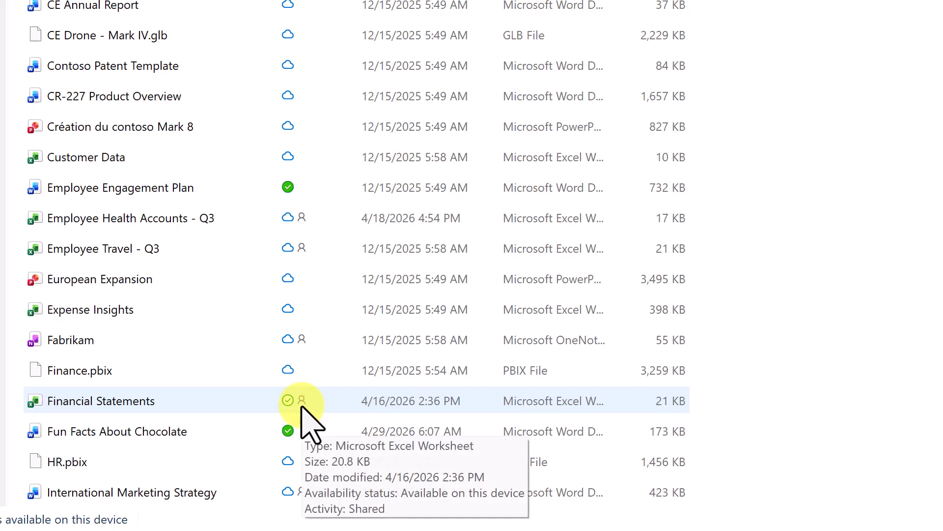
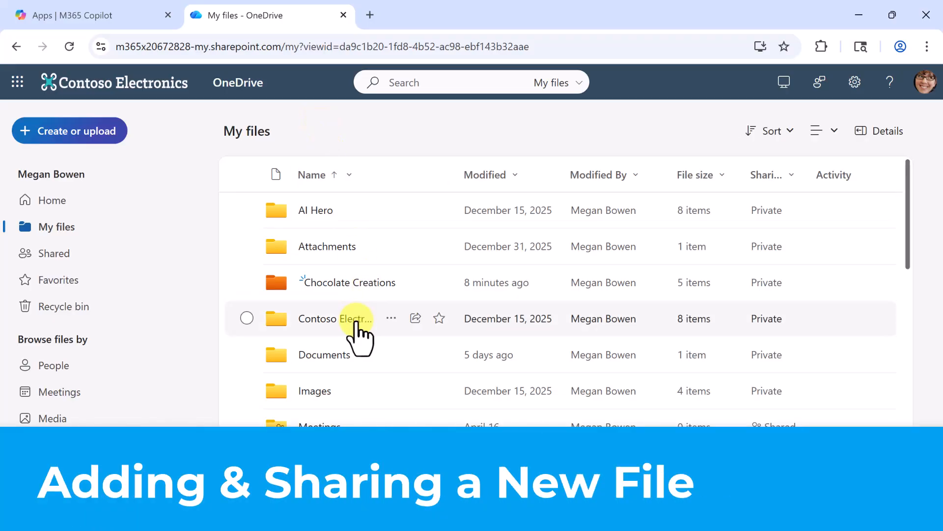
In OneDrive on the web, create a Word document in the Chocolate Creations folder and name it Benefits of Chocolate
left_click(331, 283)
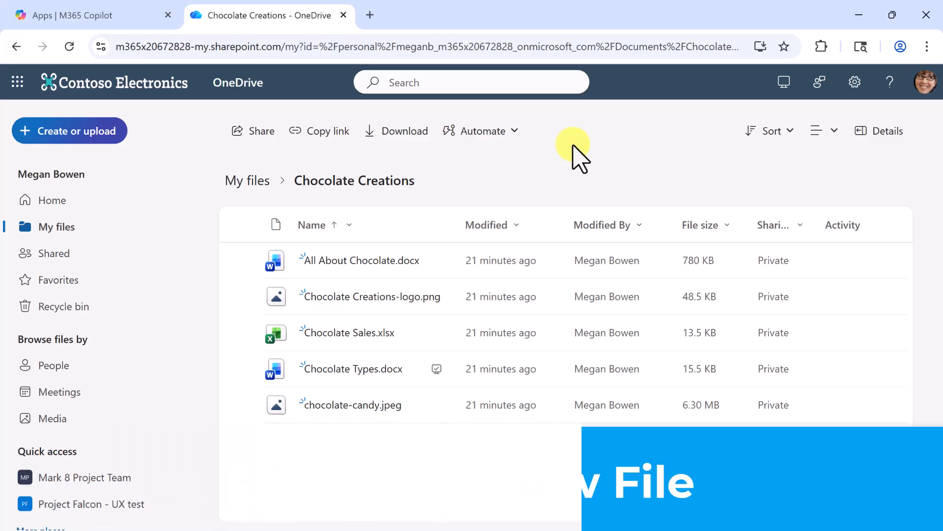
left_click(79, 131)
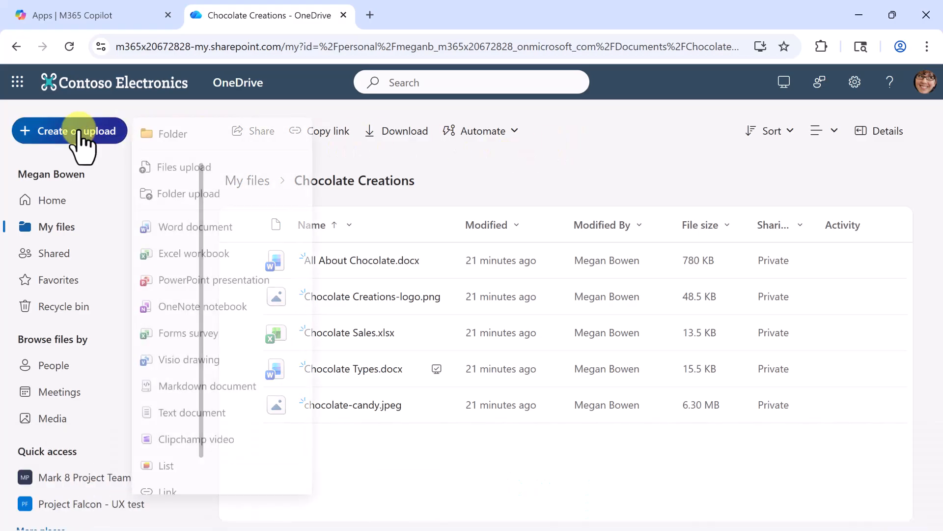
left_click(195, 231)
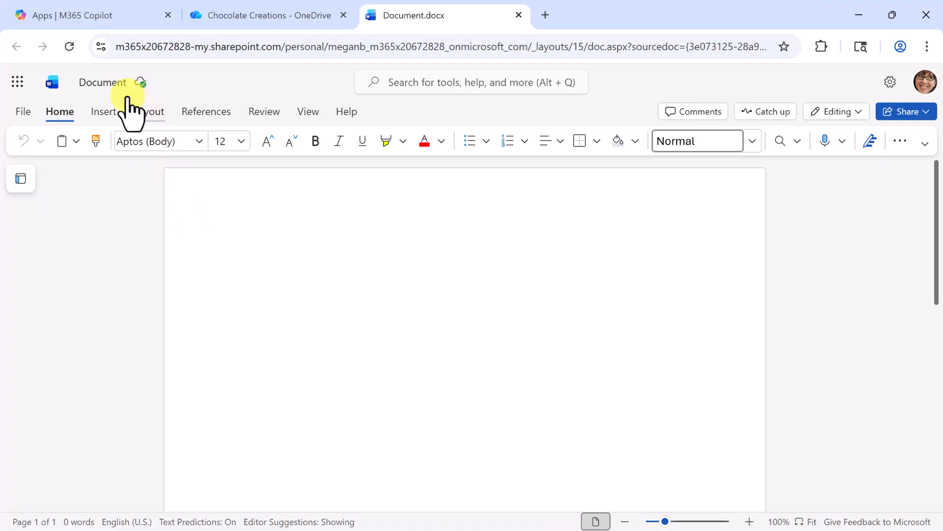
left_click(111, 83)
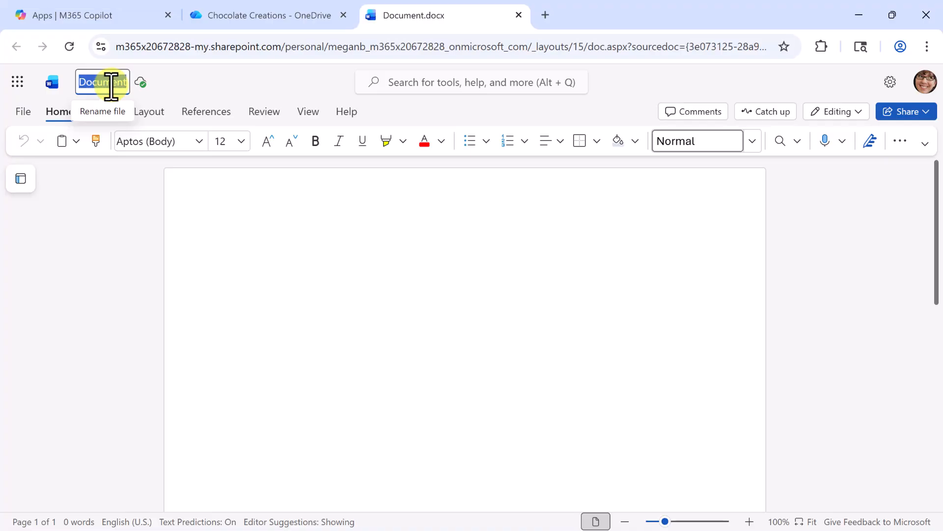
type("Benefits of Chocolate")
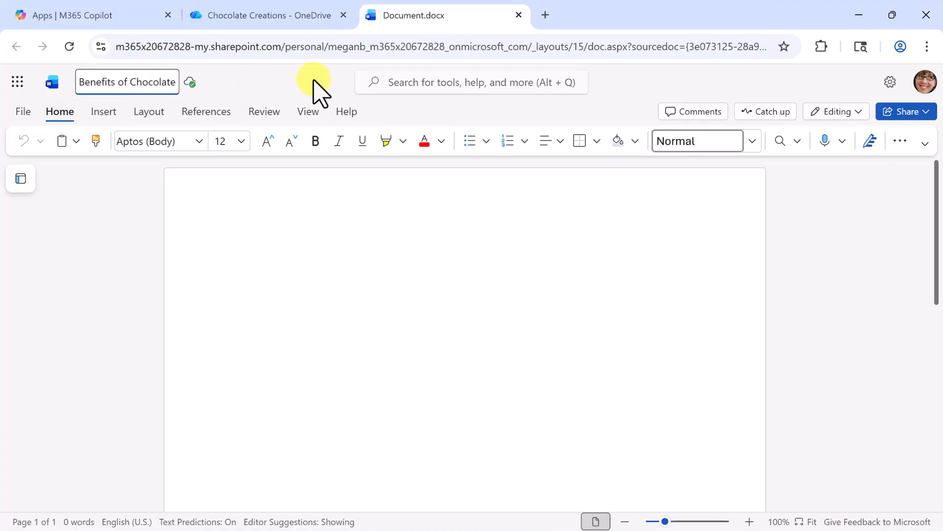
key("Return")
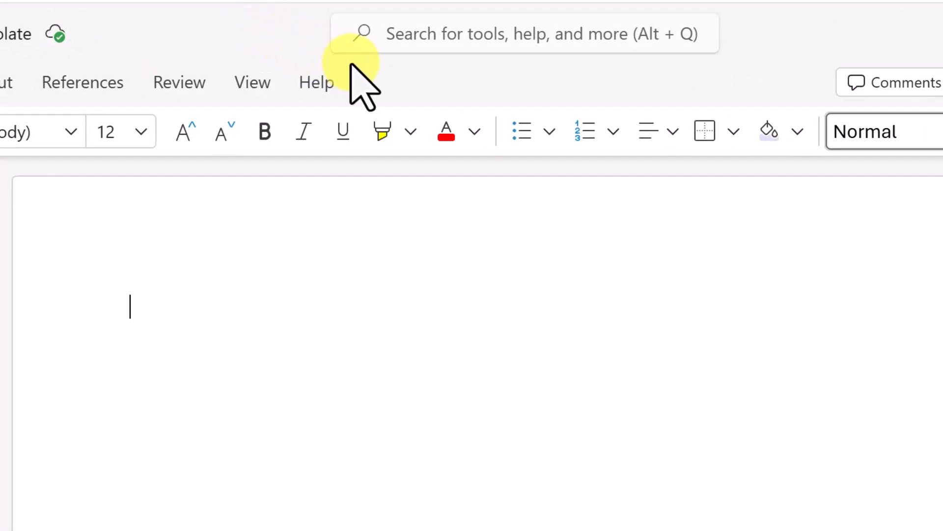
Enter a bulleted list with the items Lowers Blood Pressure, Keeps Your Heart Healthy, and Makes You Feel Good
left_click(522, 131)
type("Lowers Blood Pressure")
key("Return")
type("Keeps Your Heart Healthy")
key("Return")
type("Makes You Feel Good")
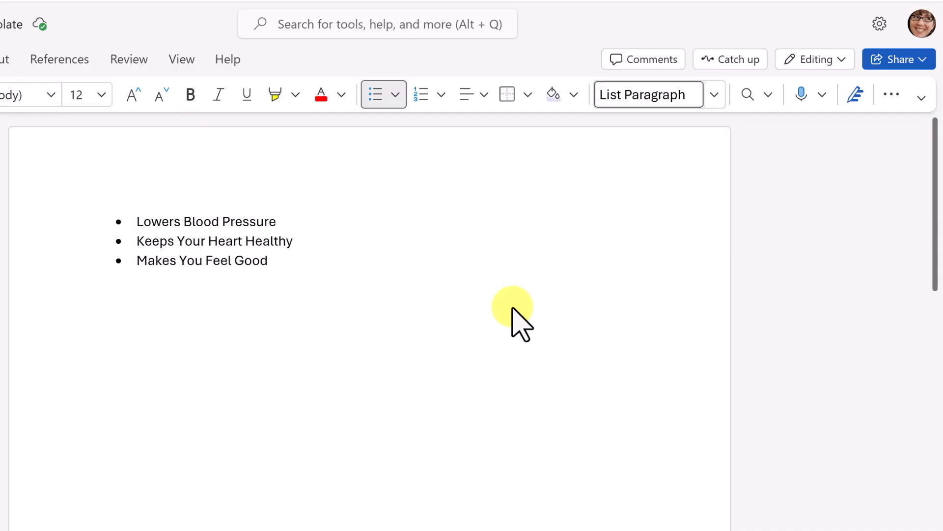
Start sharing the document, add the colleague as recipient, and show the available permission levels
left_click(896, 60)
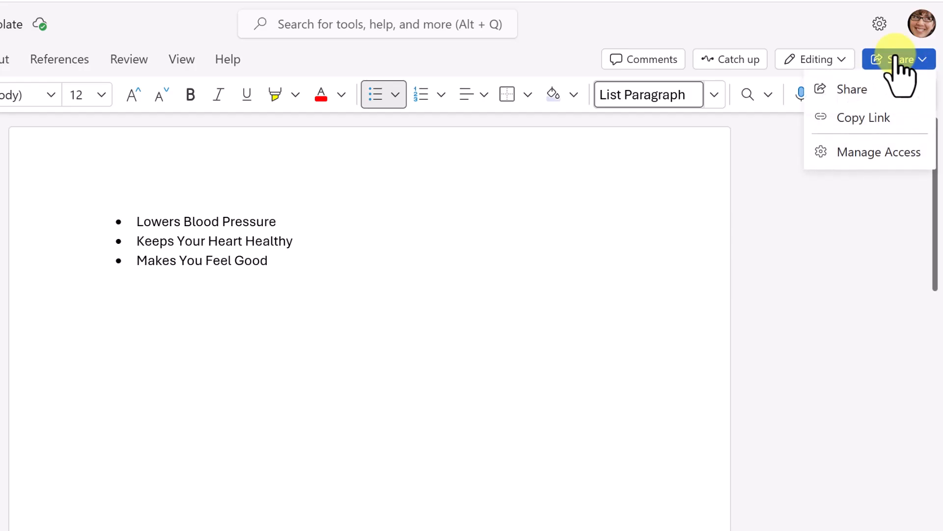
left_click(853, 94)
type("ad")
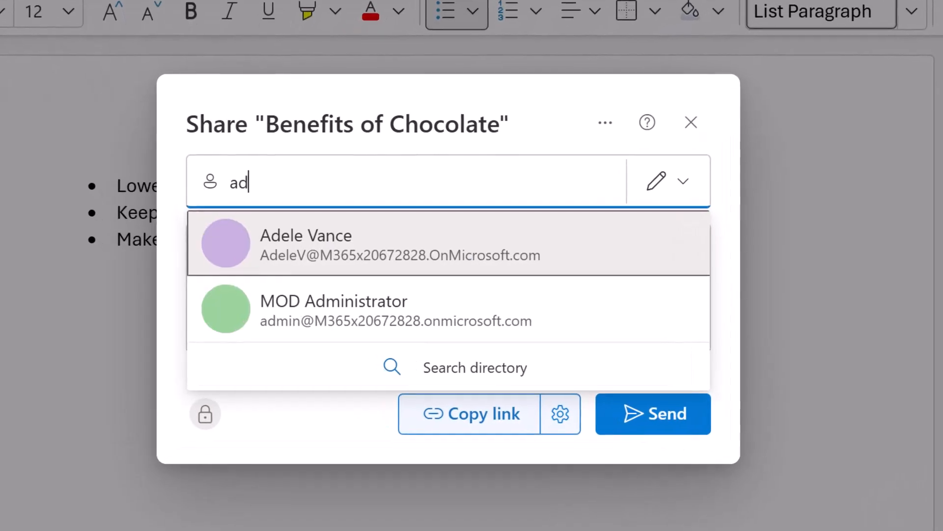
key("Return")
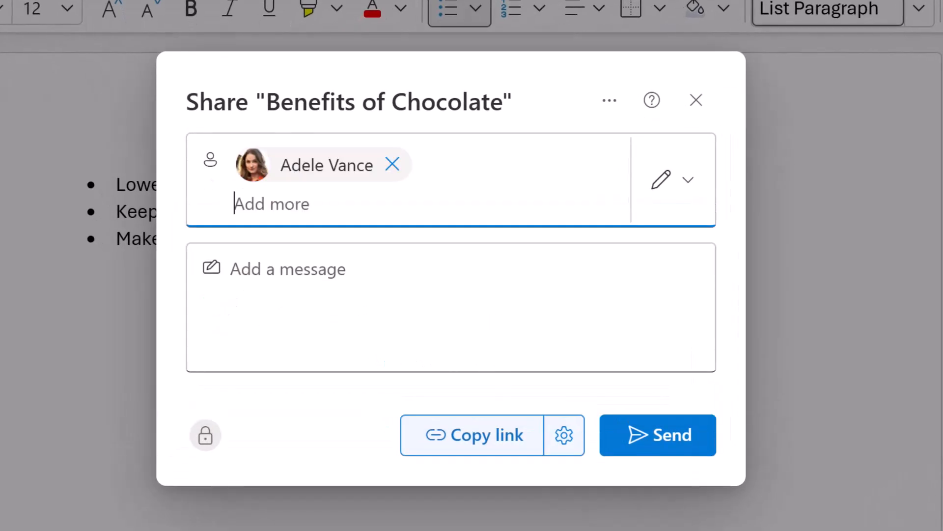
left_click(681, 180)
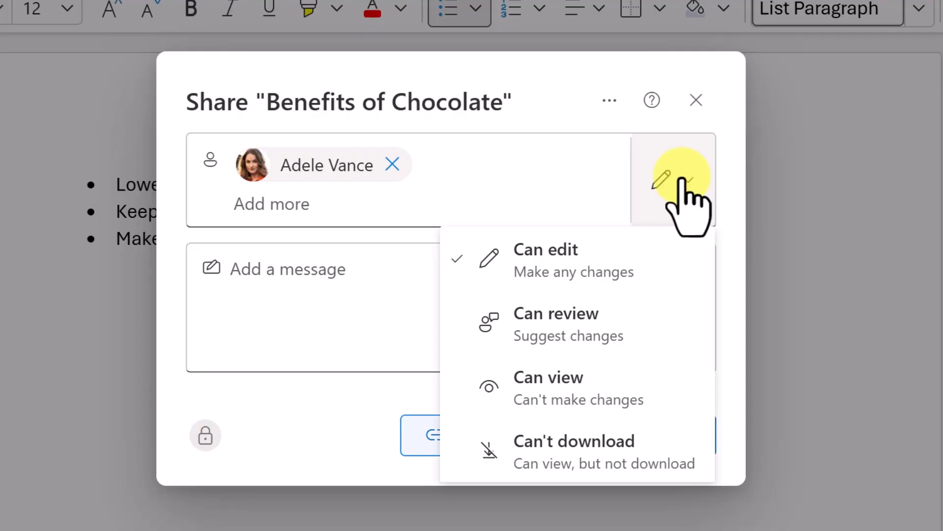
Add the message "Please update with additional benefits" to the share invitation, send it, and close the confirmation
left_click(290, 278)
type("P")
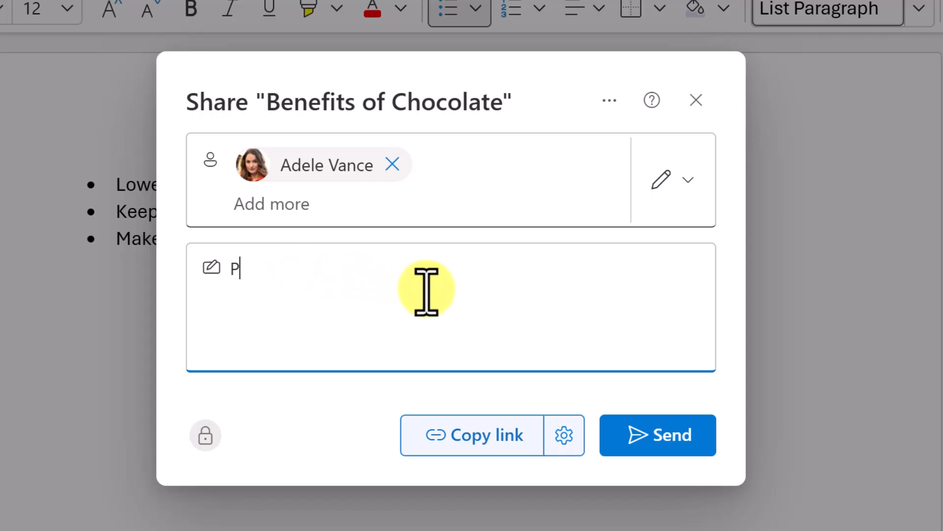
type("lease update with additional benefits")
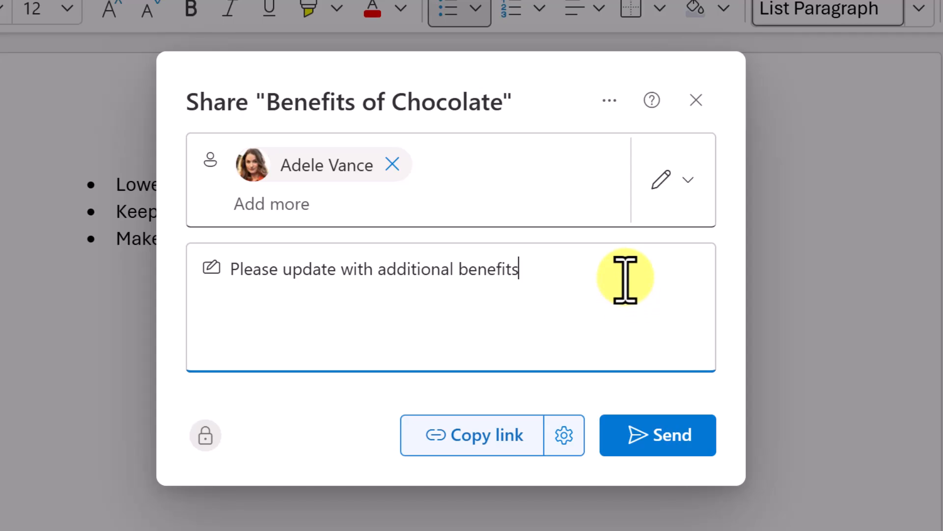
left_click(659, 435)
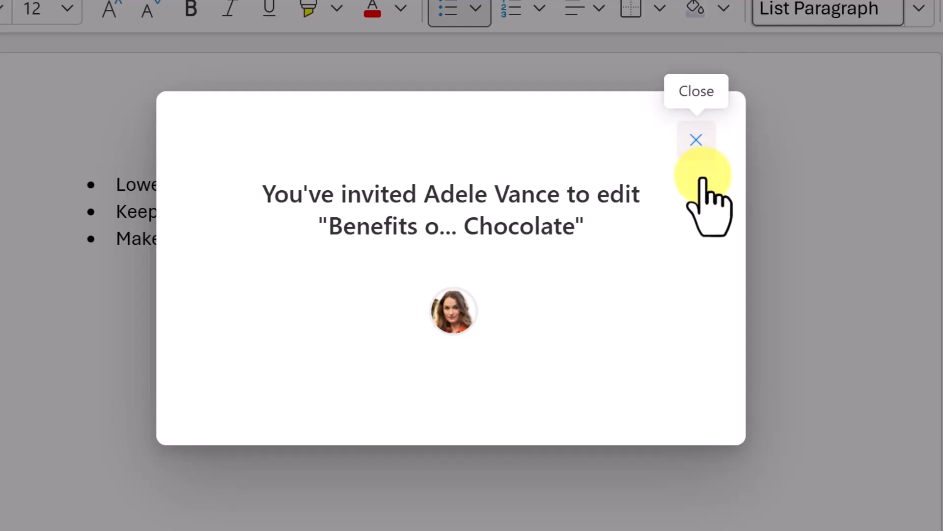
left_click(697, 143)
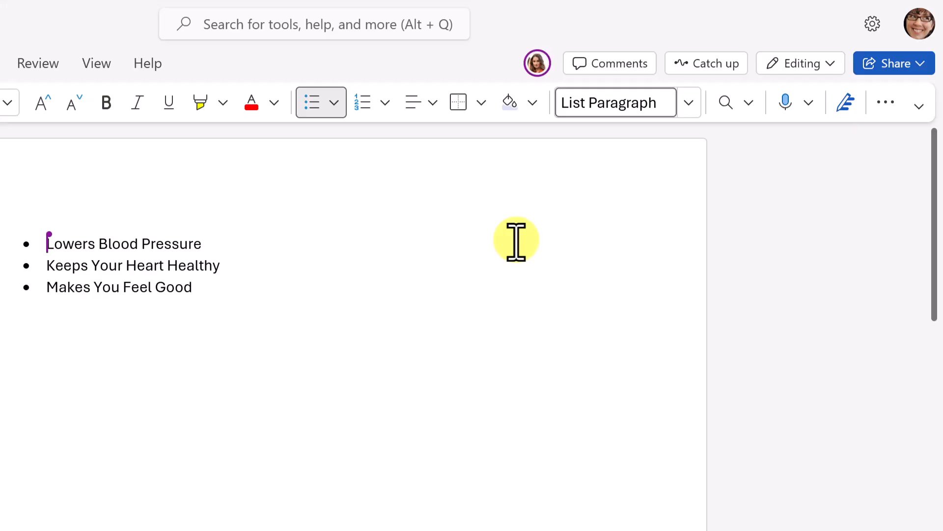
Check on the co-author working in the document, close it, and refresh the Chocolate Creations file list
left_click(537, 63)
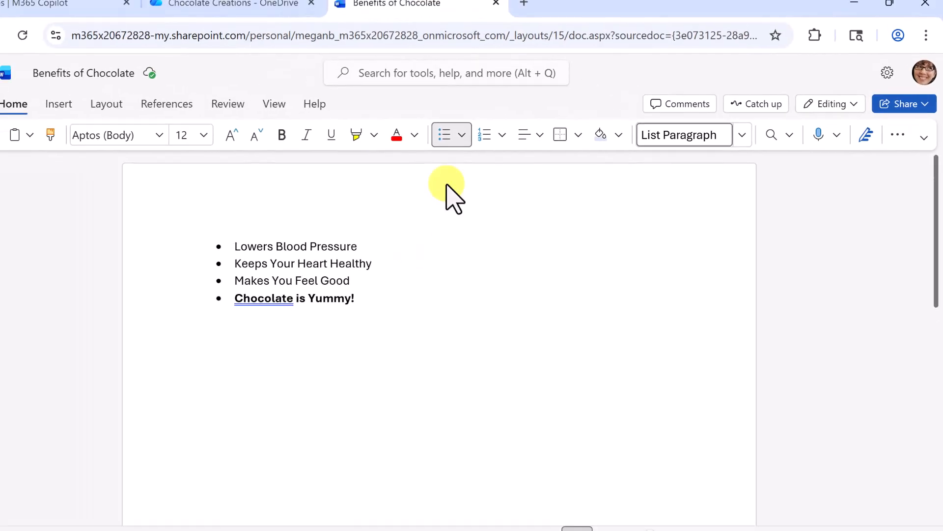
left_click(496, 3)
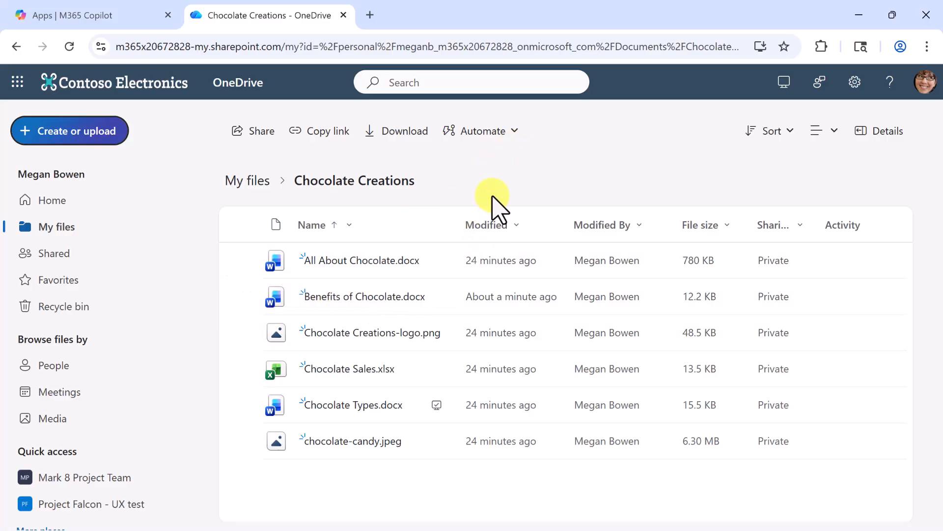
left_click(69, 46)
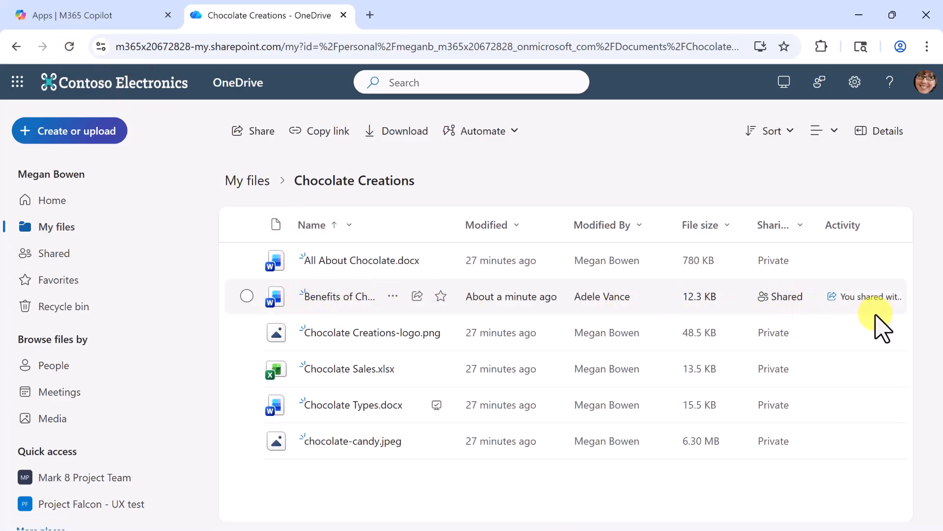
Select Benefits of Chocolate.docx and review its preview, access and activity details before closing them
left_click(247, 296)
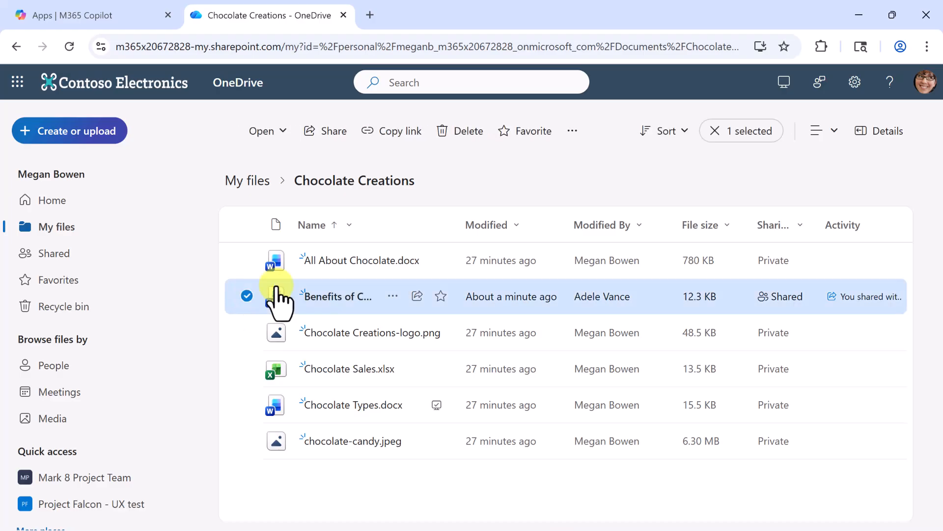
left_click(884, 134)
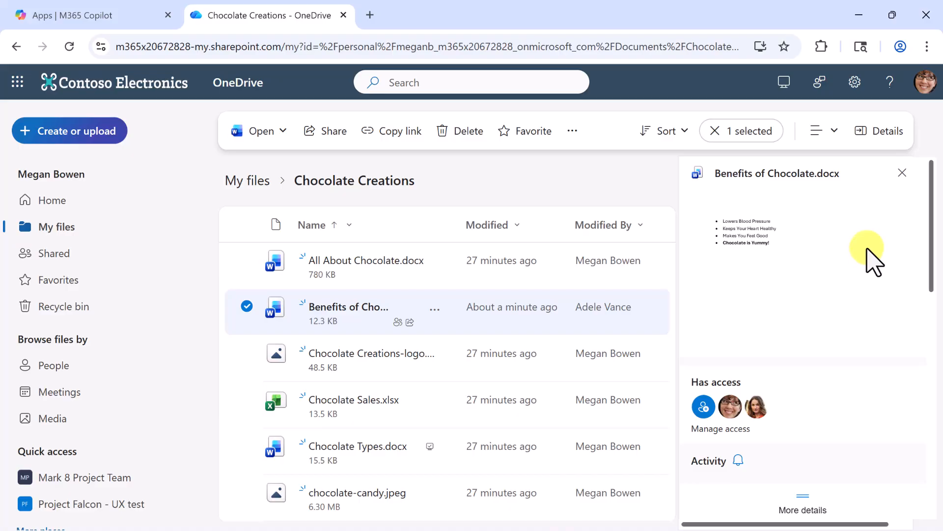
left_click(903, 173)
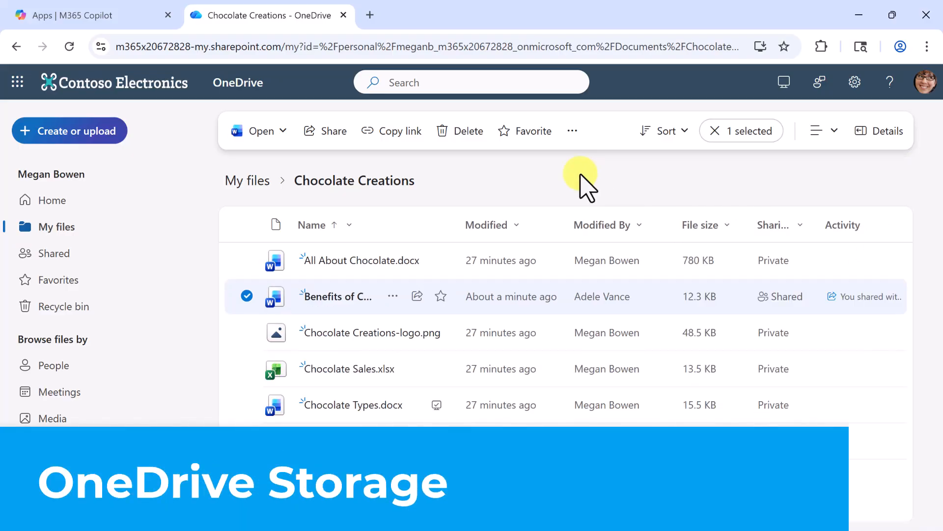